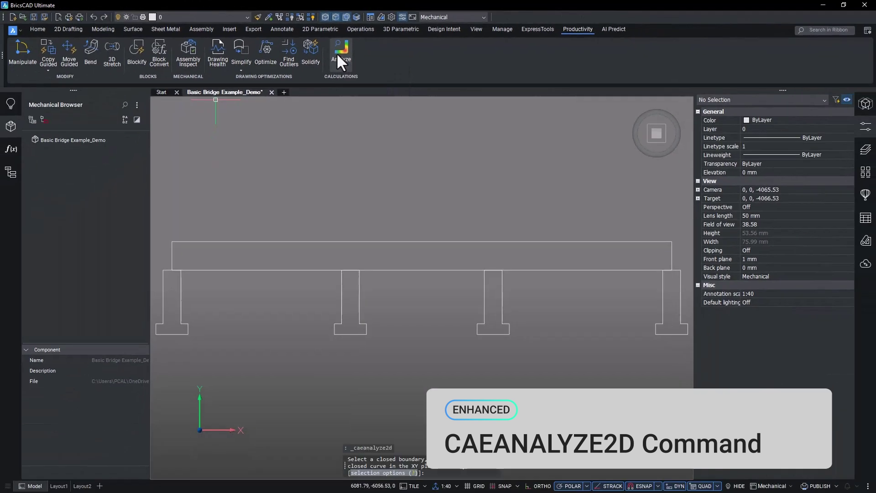
Add rolling linear supports on the bridge deck's column tops in a 2D strength analysis.
left_click(336, 51)
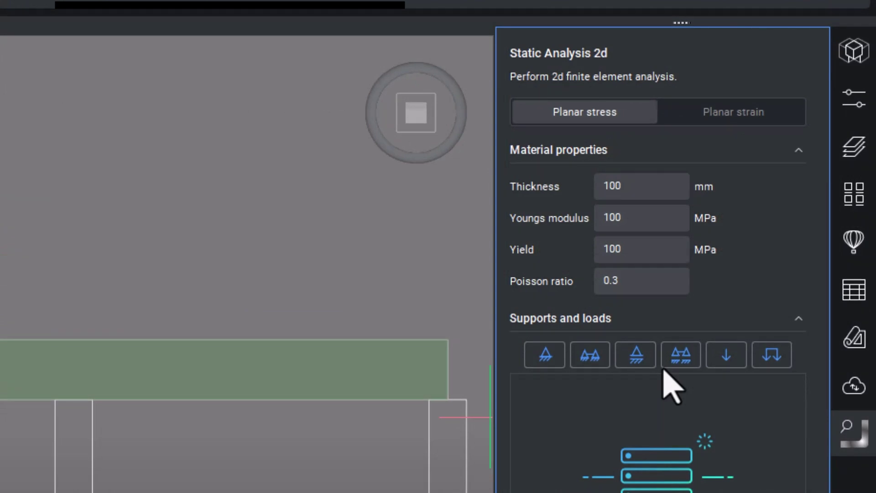
left_click(669, 362)
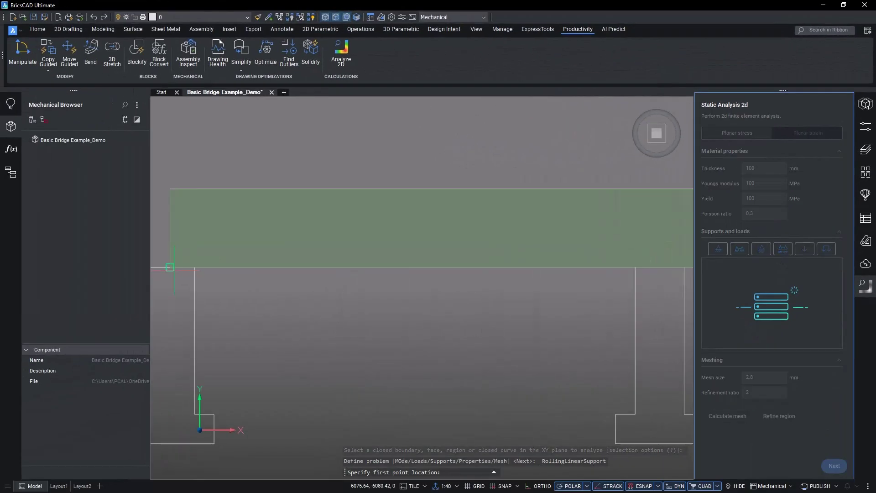
middle_click_drag(171, 267, 235, 267)
left_click(233, 266)
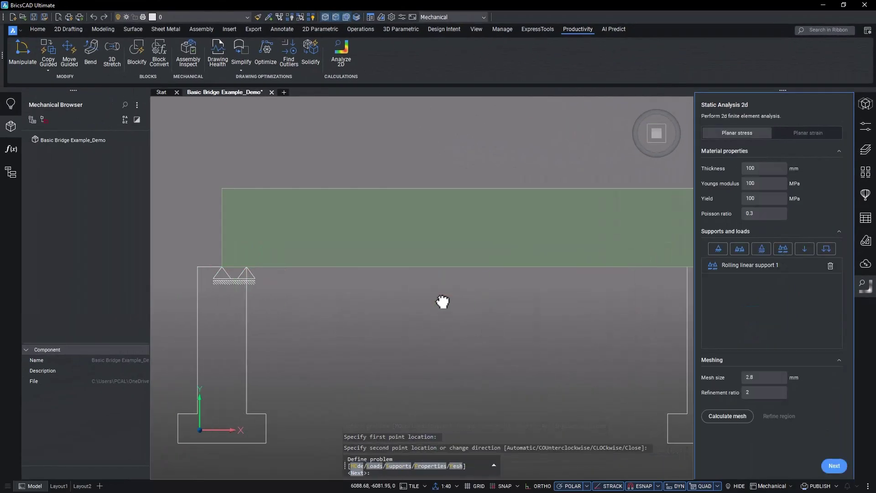
middle_click_drag(367, 298, 166, 280)
left_click(785, 248)
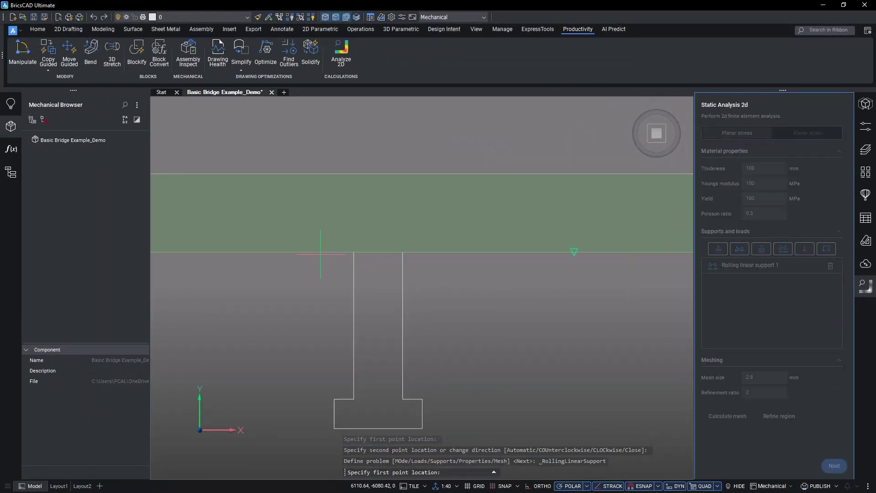
left_click(353, 252)
left_click(402, 252)
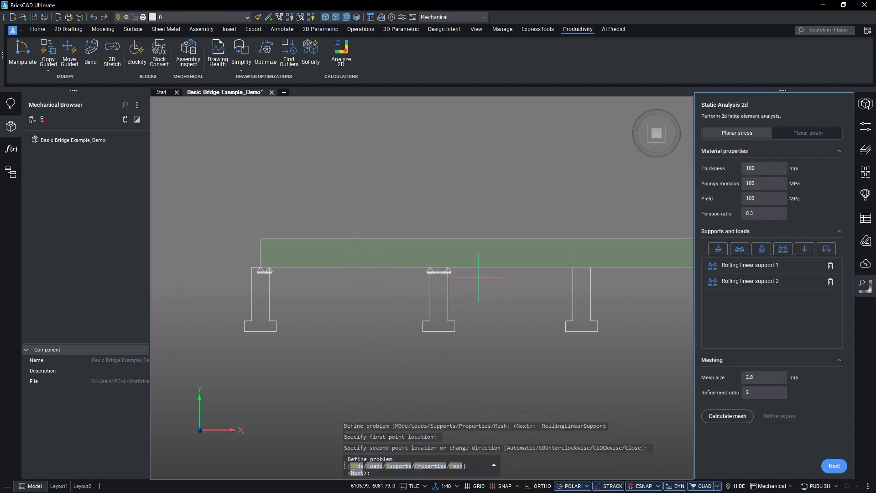
Apply a 1000 N/mm linear load perpendicular to the deck edge.
left_click(825, 250)
left_click(316, 139)
left_click(353, 386)
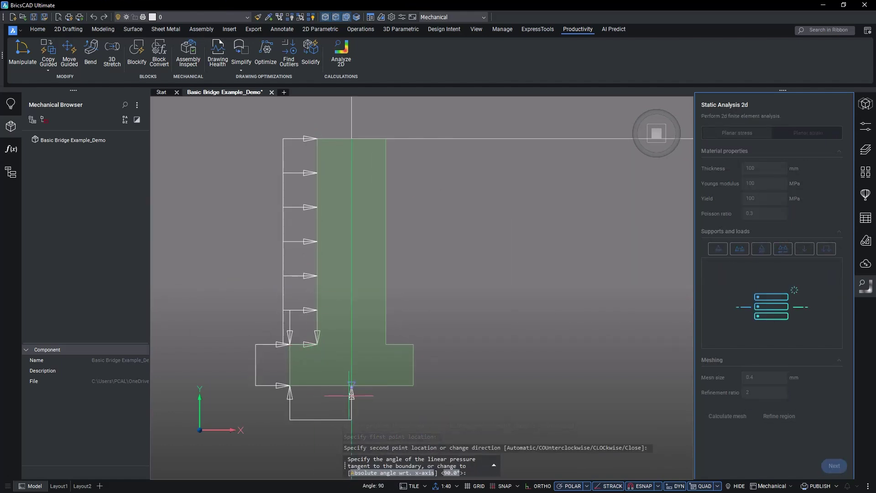
left_click(351, 395)
key("Return")
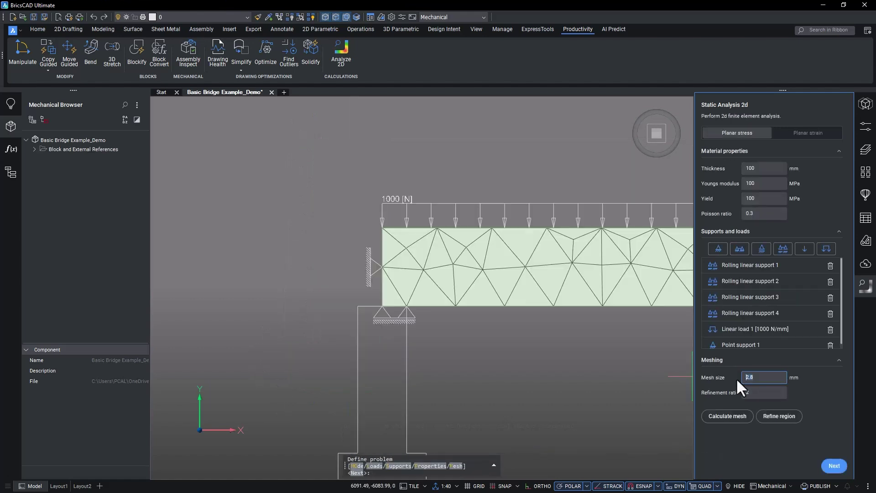
Mesh the deck at 1 mm size and refine the region near its left end.
left_click(736, 378)
type("1")
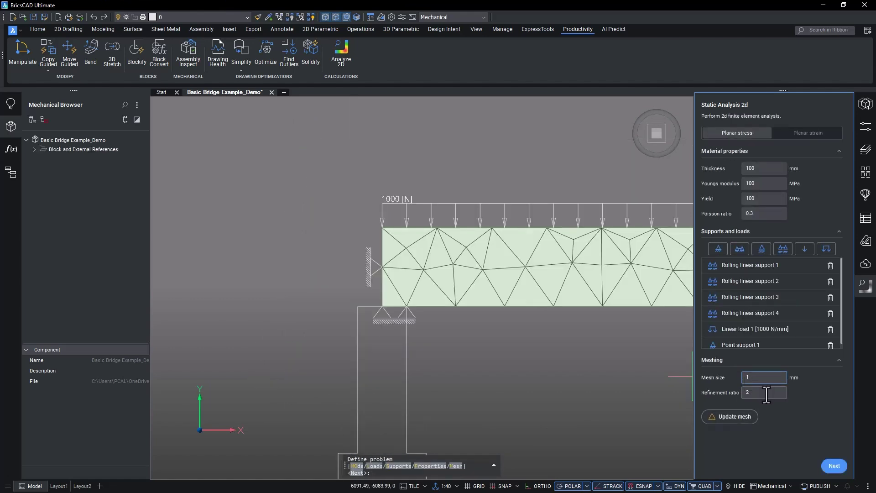
left_click(748, 412)
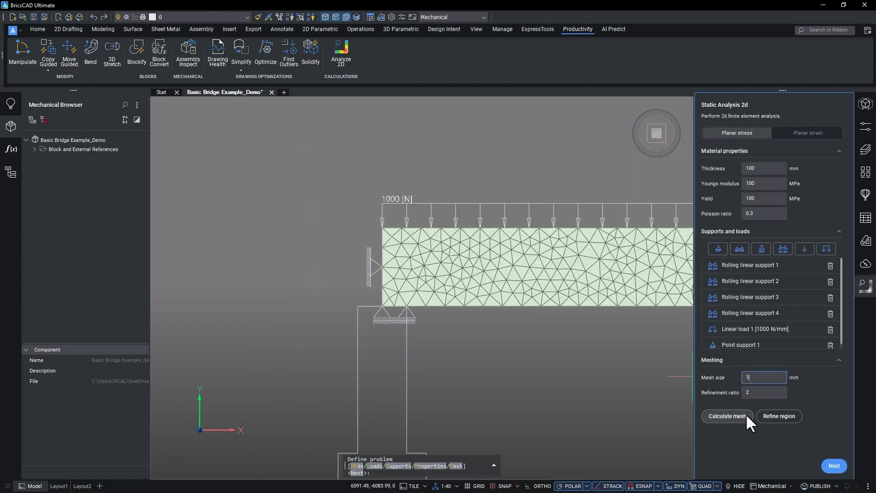
left_click(785, 419)
scroll(414, 223, "up", 3)
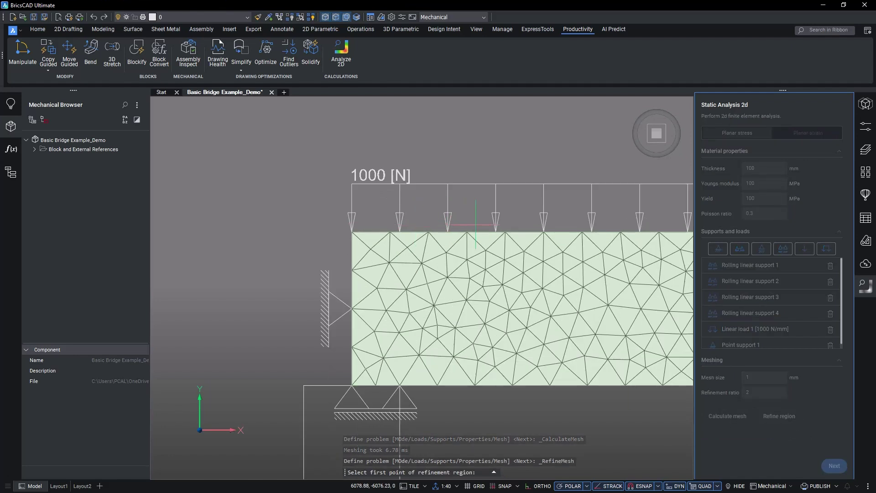
left_click(476, 225)
left_click(335, 415)
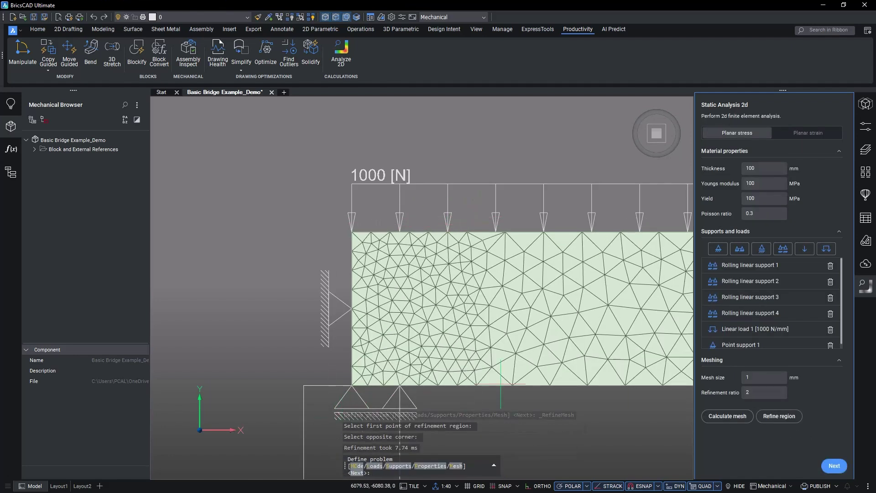
scroll(503, 383, "down", 3)
middle_click(348, 335)
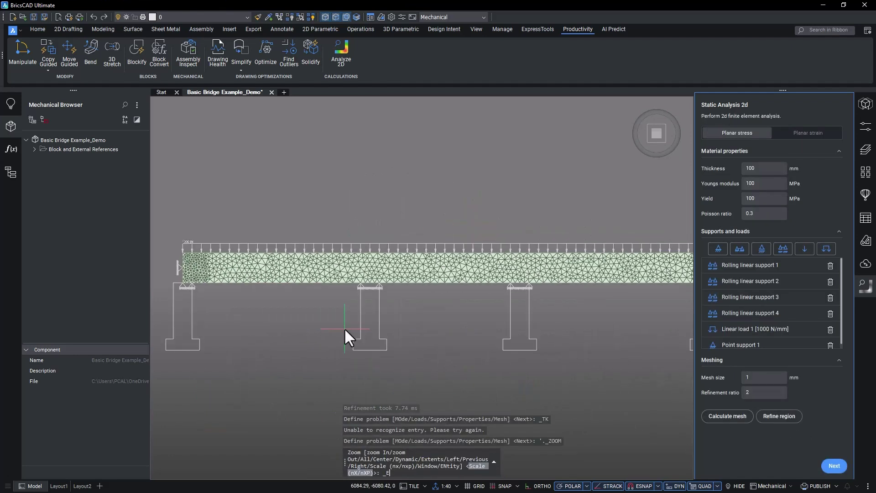
Solve the analysis, colour the deck by displacement and exaggerate the deformed shape.
left_click(835, 467)
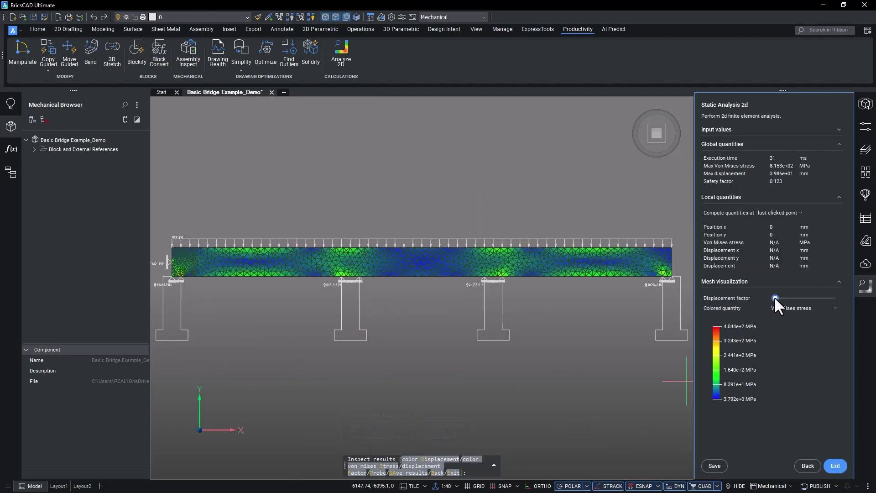
left_click_drag(775, 298, 773, 302)
left_click(800, 310)
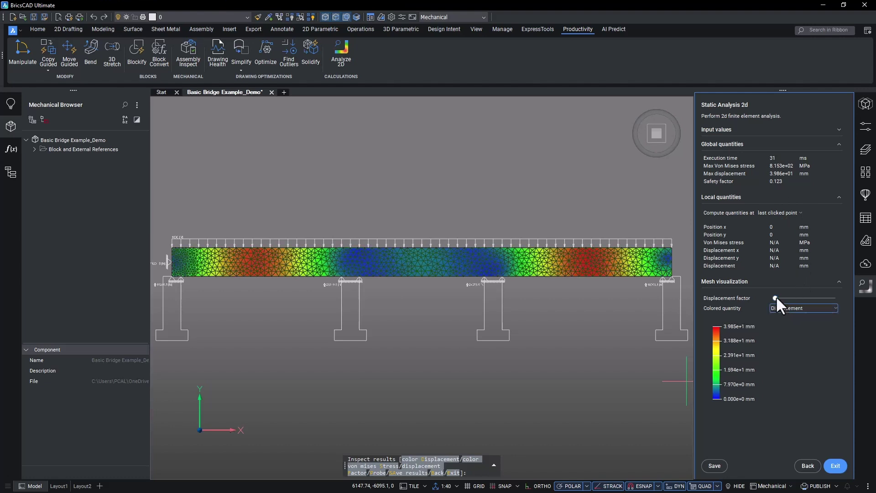
left_click_drag(775, 297, 773, 299)
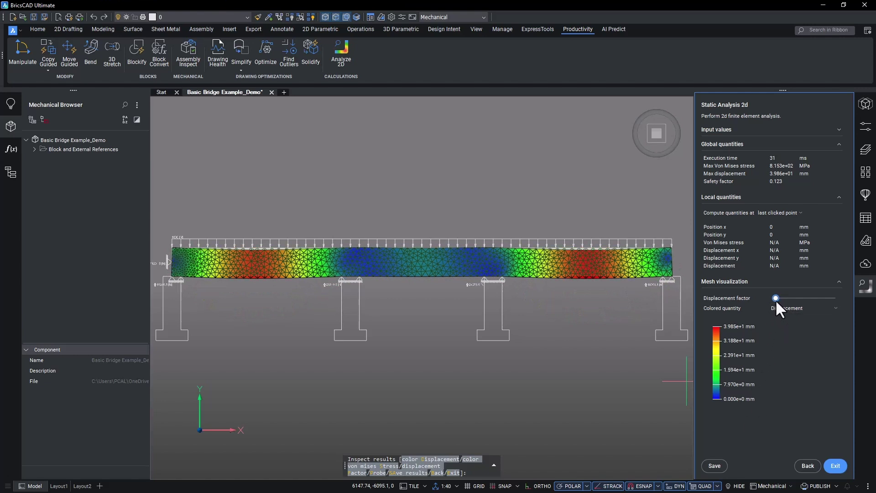
Recolour the deck by Von Mises stress and save the results into the drawing.
left_click(774, 309)
left_click(780, 335)
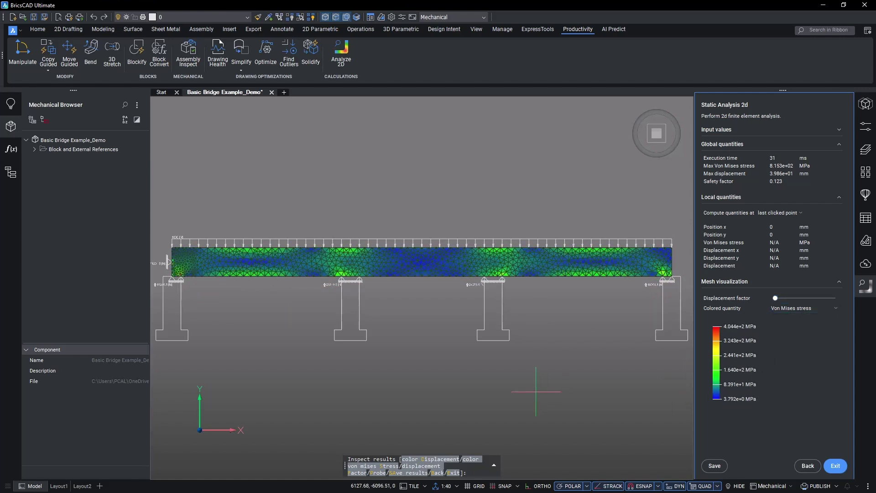
scroll(532, 384, "down", 2)
middle_click_drag(532, 383, 543, 309)
left_click(714, 466)
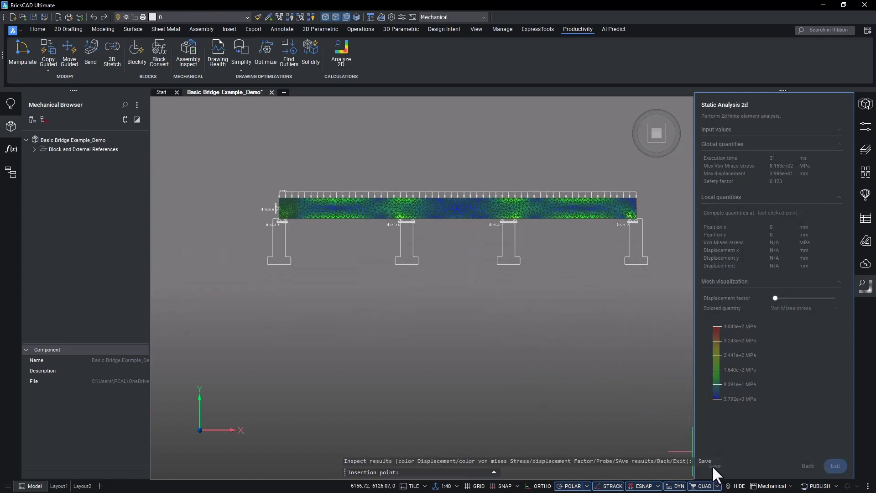
Place the results block below the bridge, exit the analysis, and inspect the tables.
left_click(253, 389)
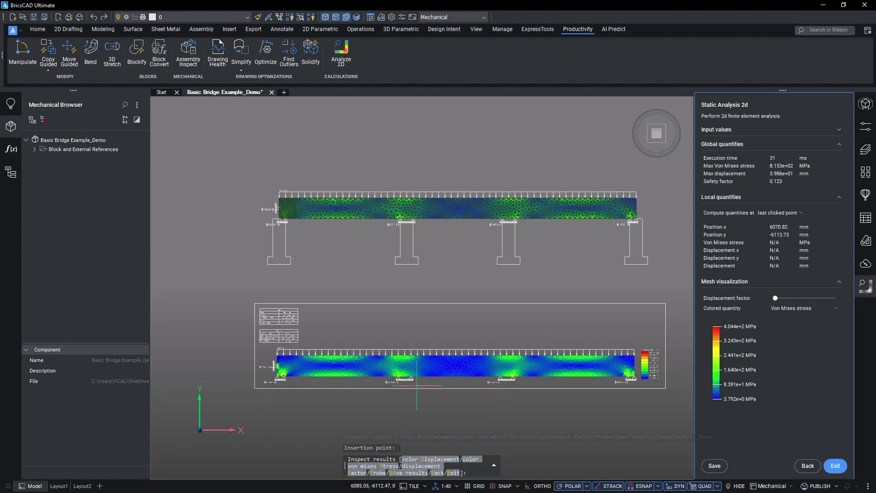
scroll(453, 389, "down", 3)
middle_click_drag(475, 417, 442, 262)
left_click(835, 309)
left_click(814, 326)
left_click(714, 466)
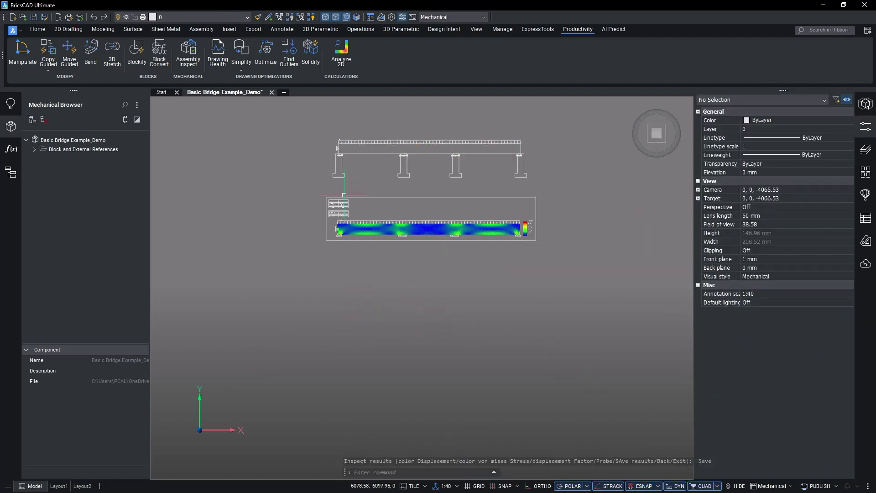
scroll(341, 187, "up", 3)
mouse_move(307, 231)
middle_mouse_down()
mouse_move(312, 242)
mouse_move(313, 205)
middle_mouse_up()
scroll(436, 301, "up", 5)
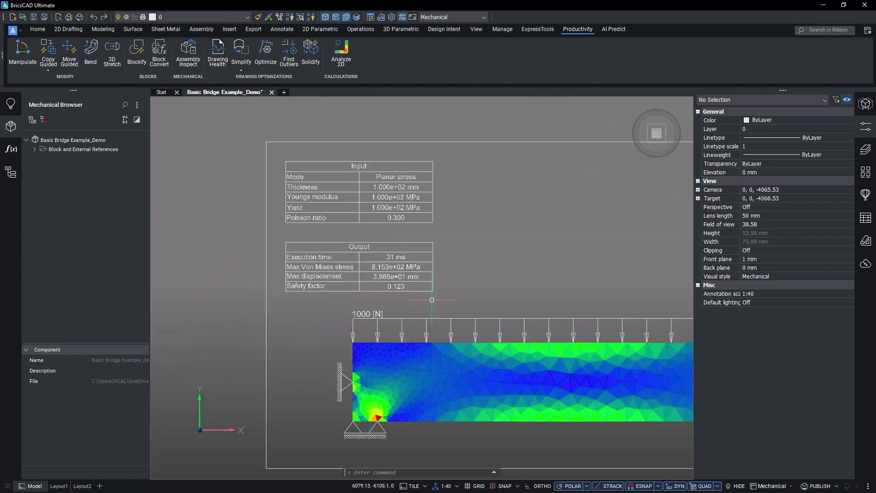
mouse_move(436, 301)
middle_mouse_down()
mouse_move(431, 334)
mouse_move(239, 319)
mouse_move(507, 317)
mouse_move(322, 309)
mouse_move(609, 303)
middle_mouse_up()
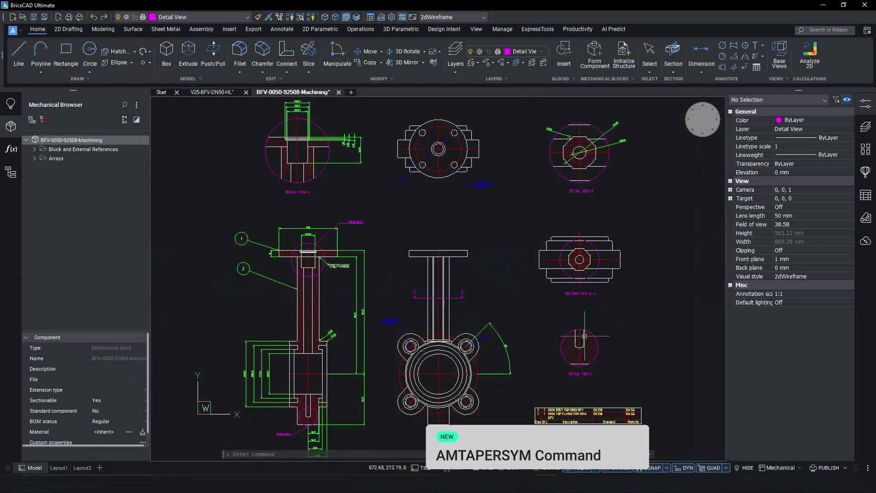
scroll(599, 253, "up", 3)
scroll(541, 330, "up", 5)
scroll(541, 330, "up", 2)
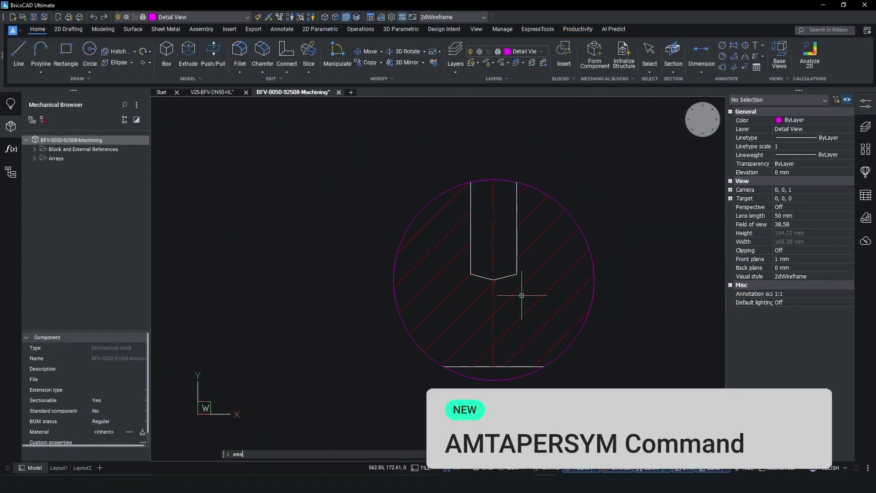
Place a 1:4.07 taper symbol on the slot chamfer in Detail View C.
key("Return")
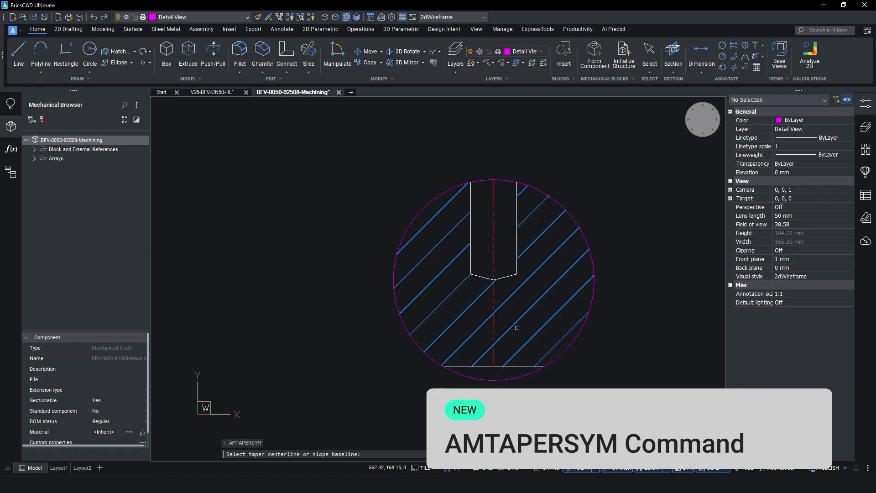
left_click(519, 363)
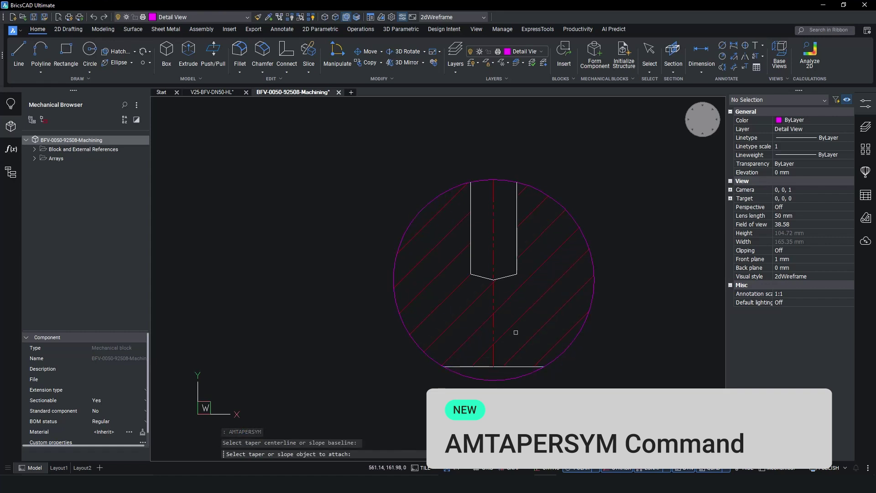
left_click(506, 277)
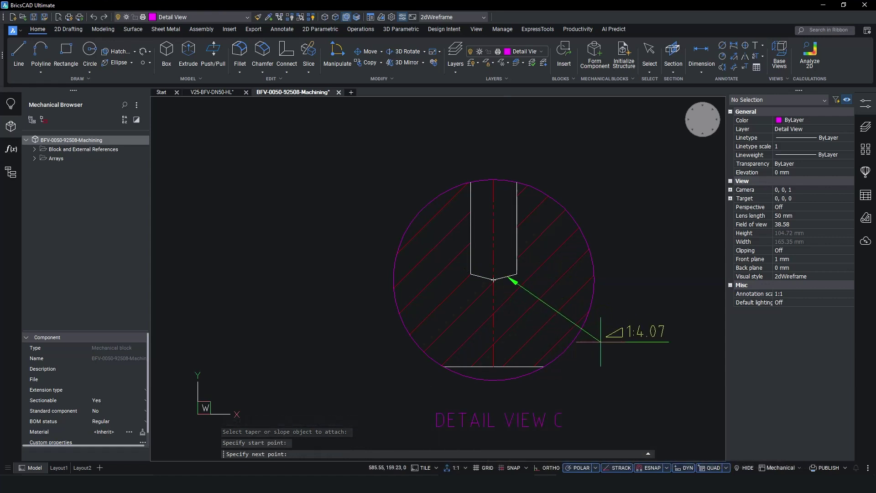
key("Escape")
left_click(602, 342)
key("Return")
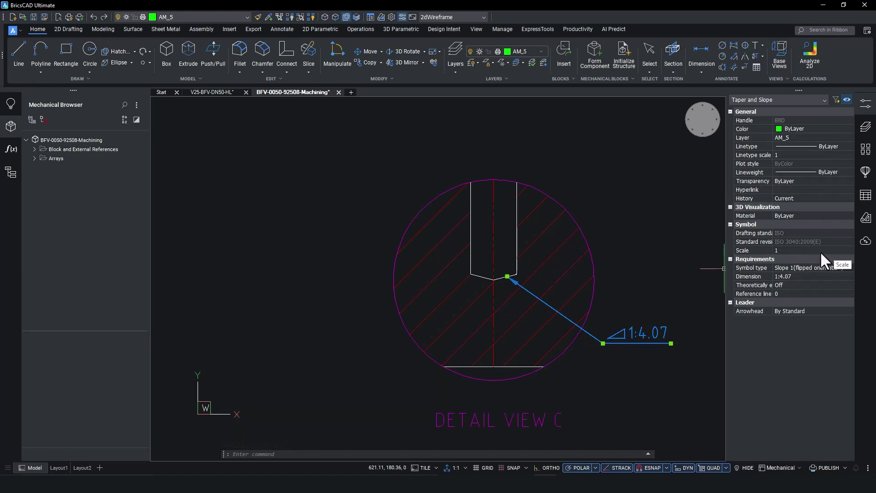
Raise the taper symbol's scale to 2 and show the whole drawing.
left_click(789, 252)
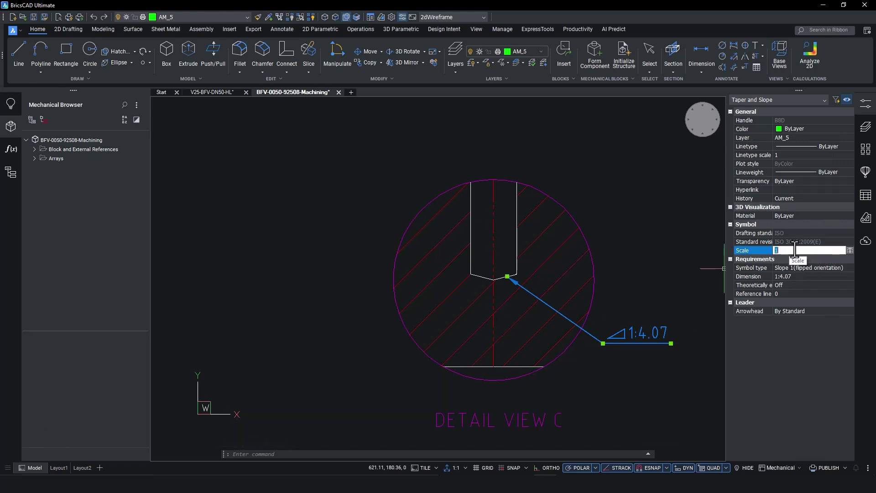
type("2")
key("Return")
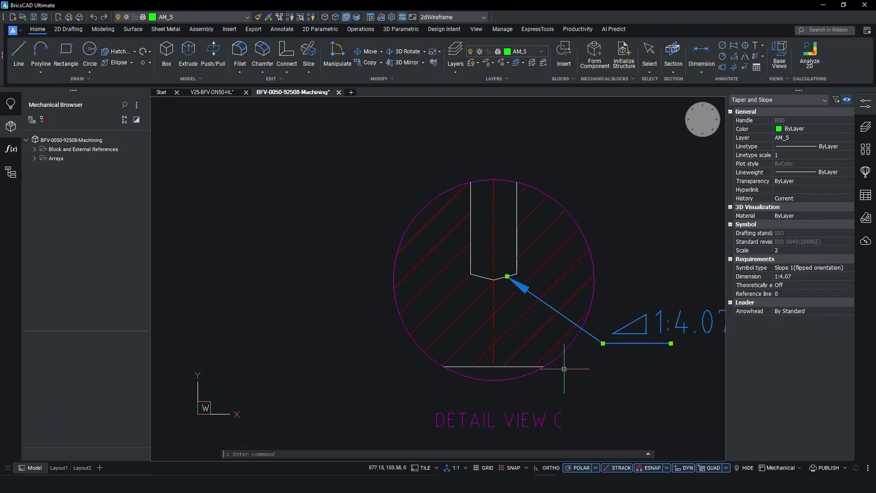
scroll(568, 362, "down", 1)
scroll(518, 343, "down", 1)
key("Return")
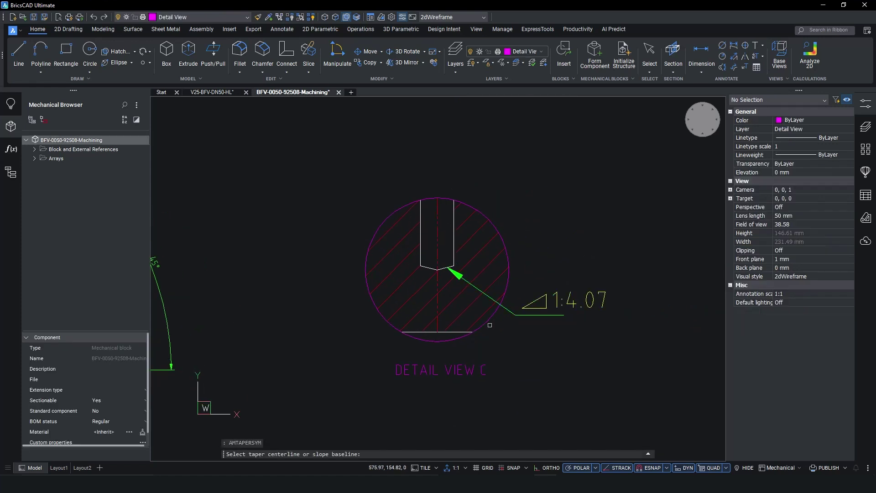
middle_click(308, 196)
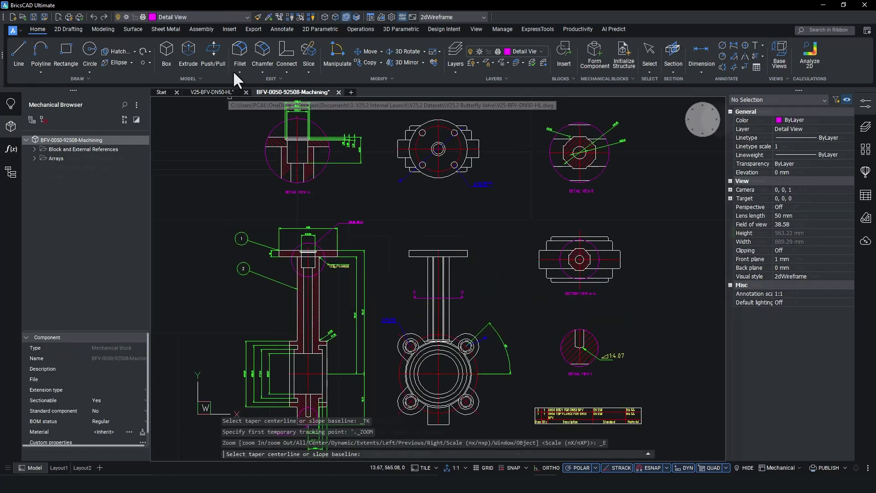
scroll(421, 304, "up", 5)
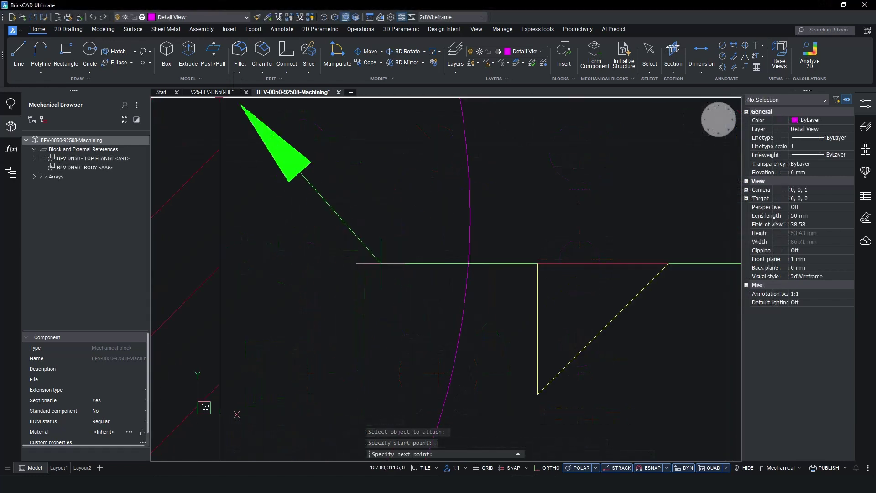
scroll(264, 171, "up", 2)
scroll(369, 240, "down", 3)
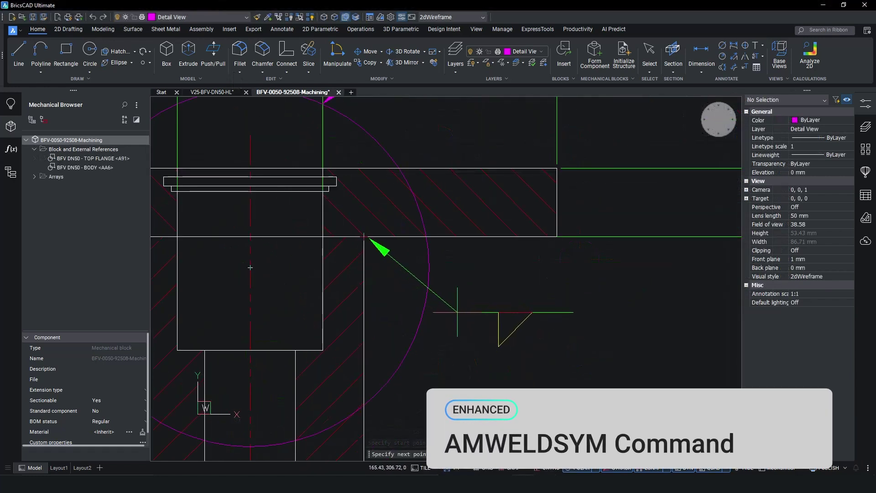
Lead a weld symbol to the flange-body corner, marked all around with convex contour.
left_click(457, 312)
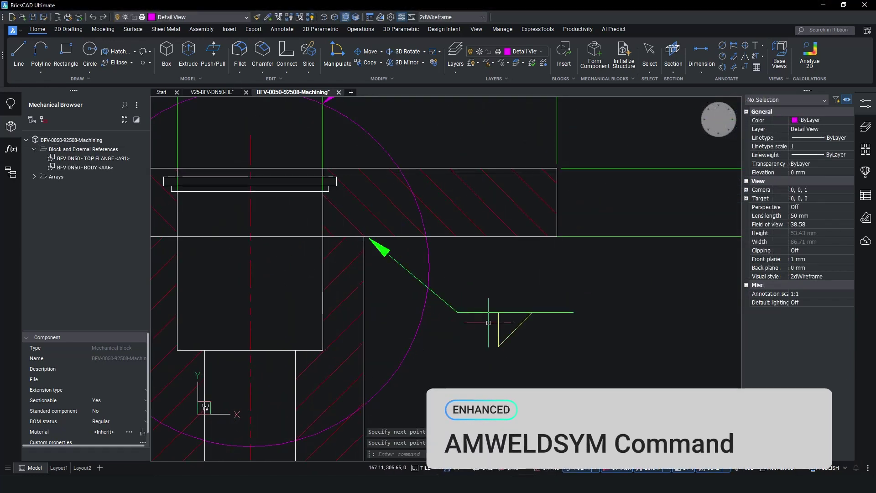
key("Return")
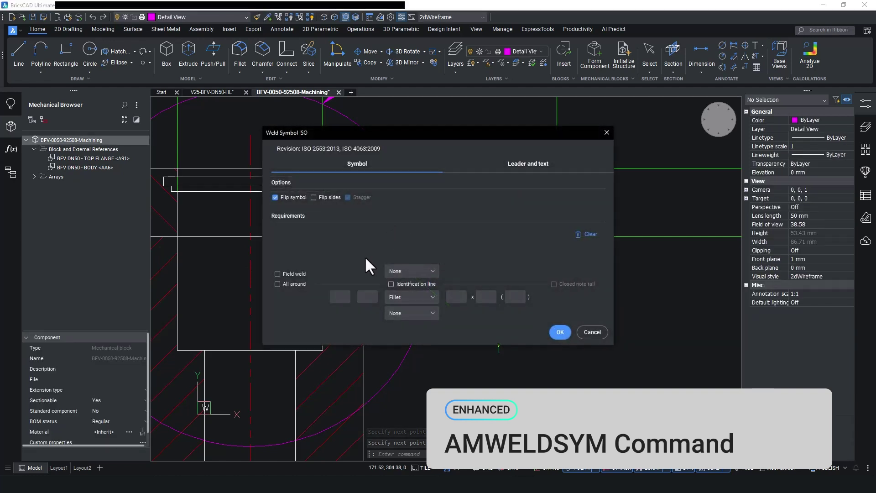
left_click(277, 284)
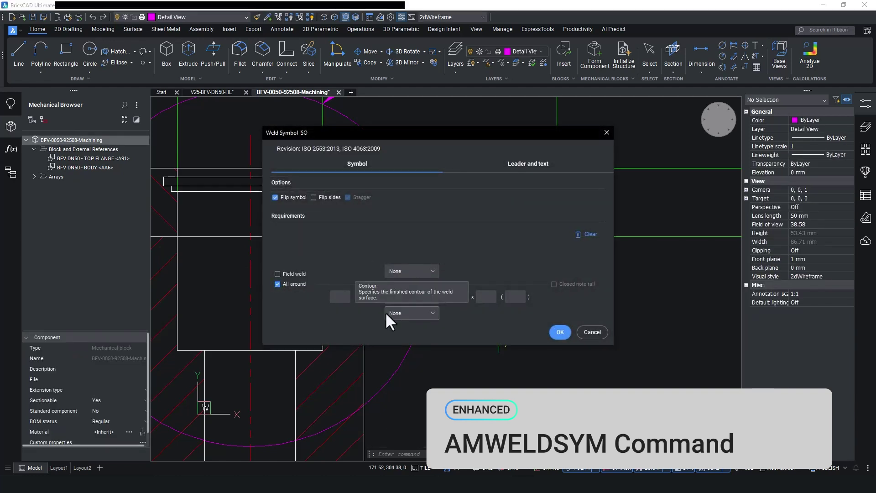
left_click(410, 312)
left_click(438, 259)
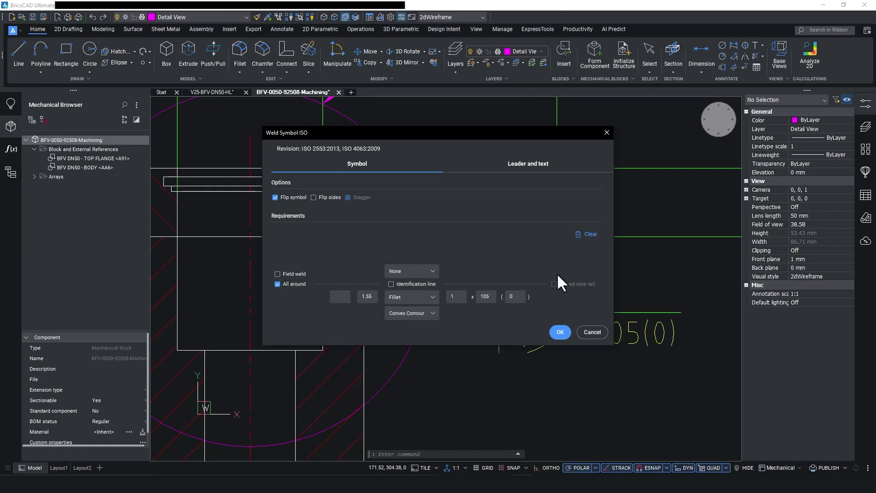
Keep the default arrowhead and place the 1.55, 1 x 105 (0) fillet weld symbol.
left_click(529, 165)
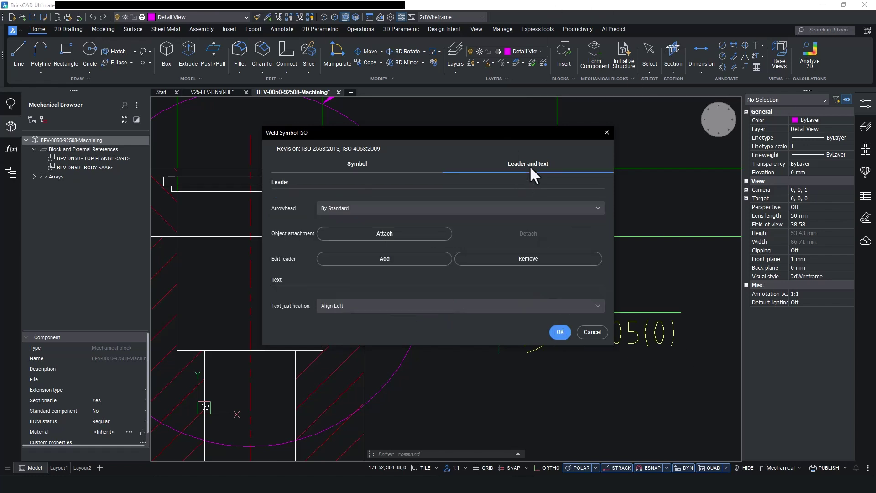
left_click(414, 209)
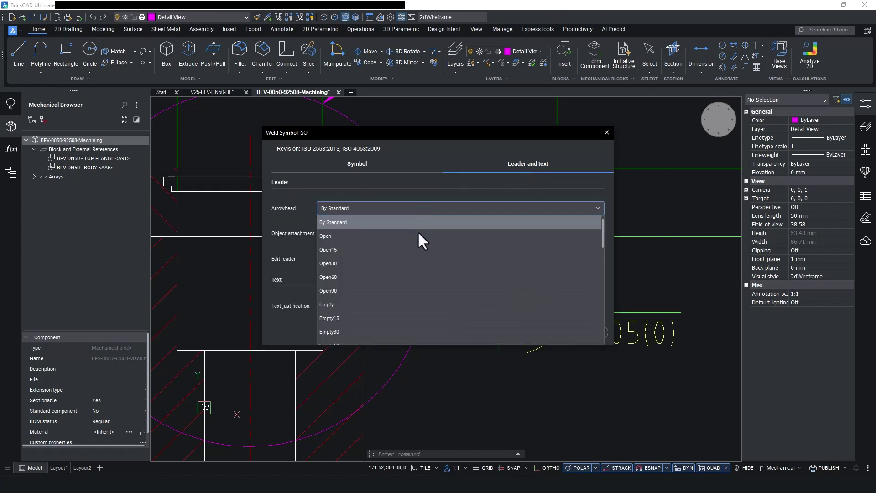
scroll(419, 255, "down", 2)
scroll(419, 255, "up", 2)
left_click(411, 226)
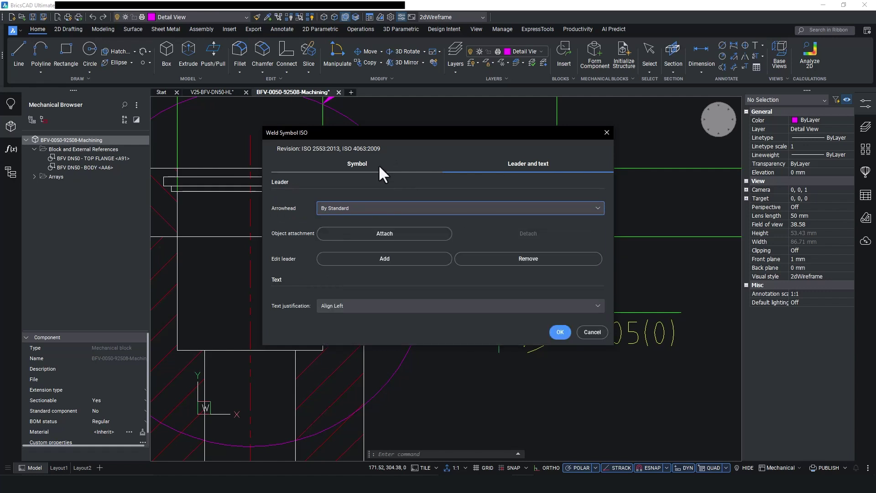
left_click(378, 164)
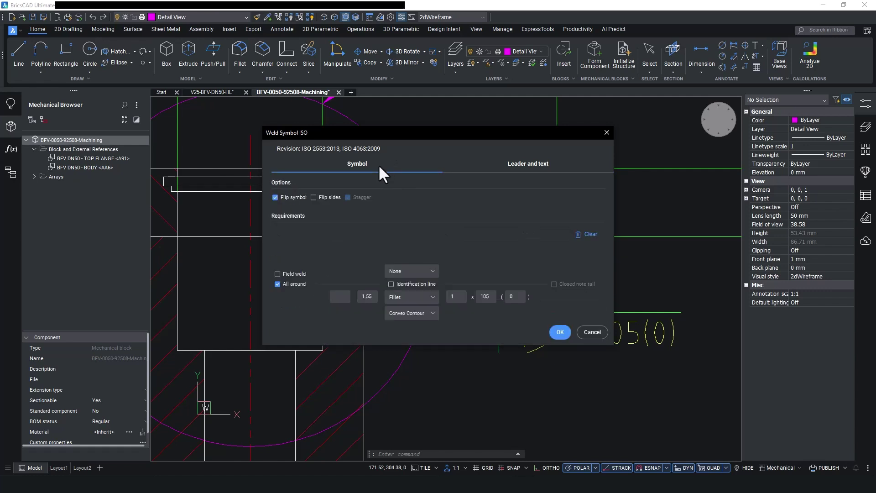
left_click(559, 332)
scroll(561, 336, "down", 2)
middle_click_drag(561, 336, 452, 298)
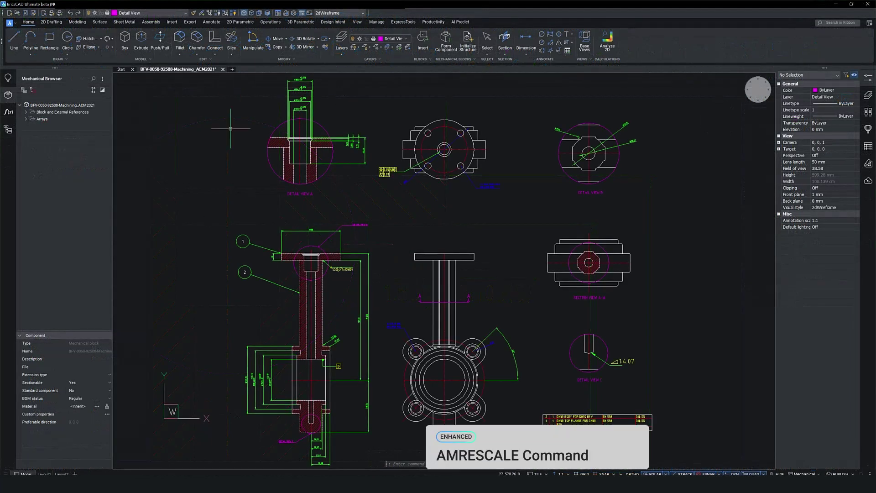
scroll(247, 169, "up", 2)
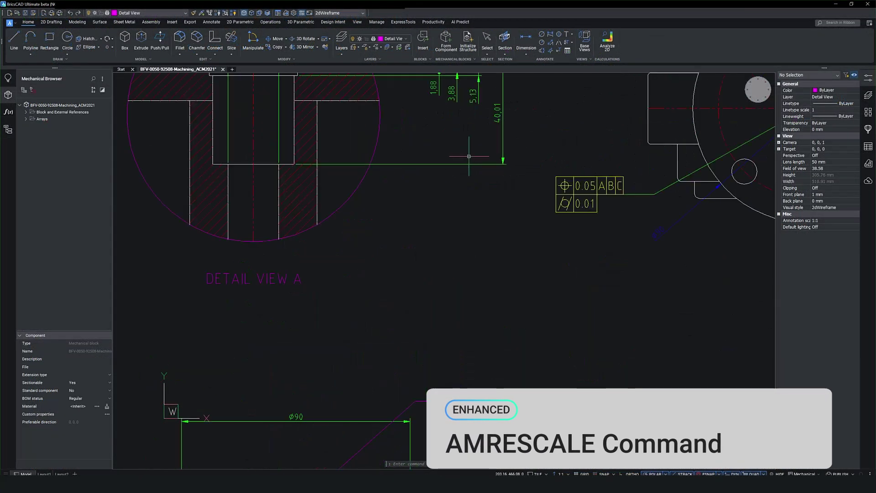
Pan to Detail View A and start AMRESCALE with new symbol scale 2.
mouse_move(443, 151)
middle_mouse_down()
mouse_move(509, 287)
mouse_move(488, 291)
middle_mouse_up()
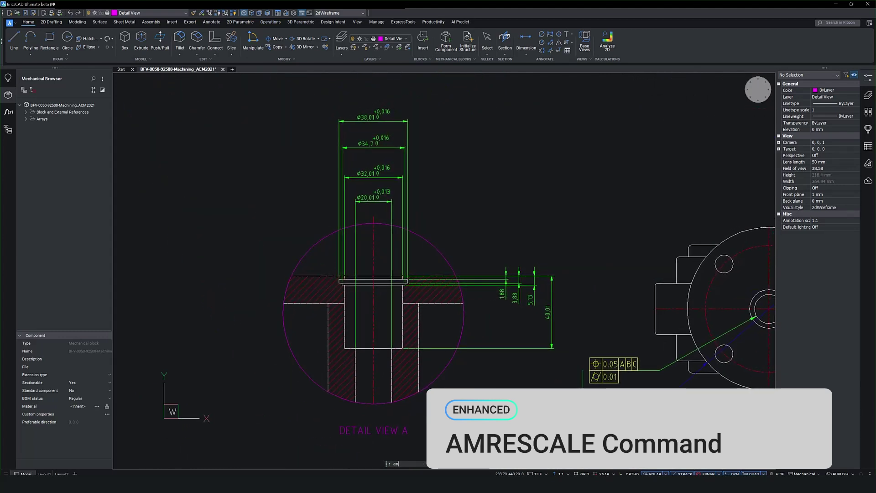
type("ale")
key("Return")
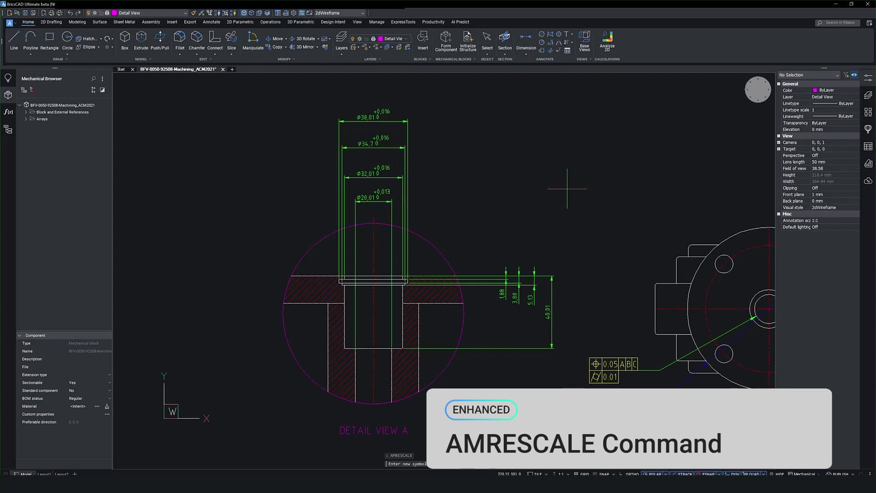
type("1")
Rescale Detail View A's dimensions and hatches to scale 2 with at least 8 hatch lines.
key("Return")
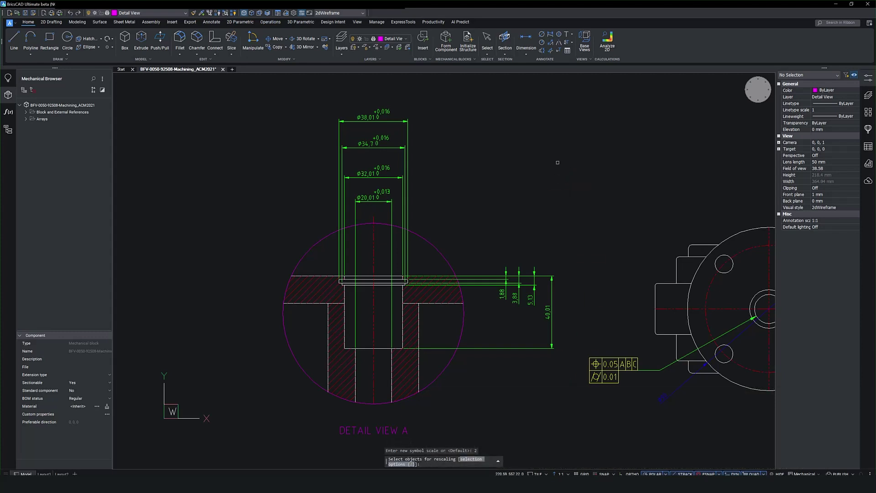
left_click(570, 89)
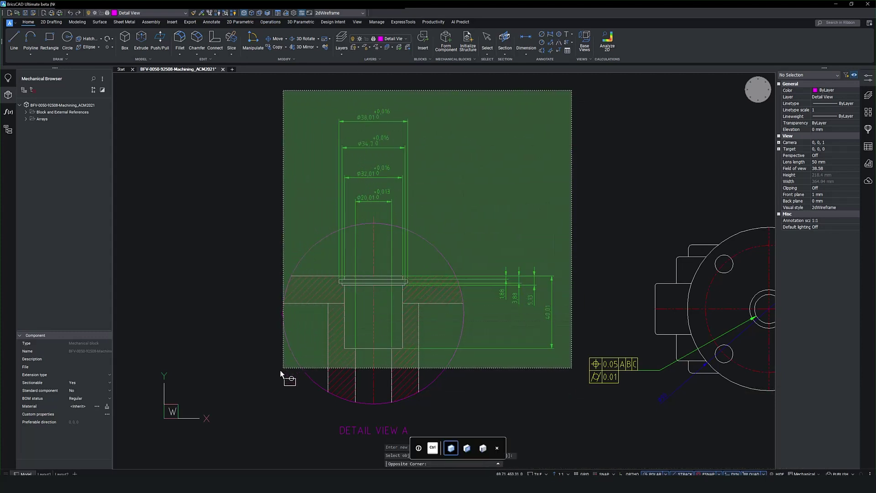
left_click(266, 386)
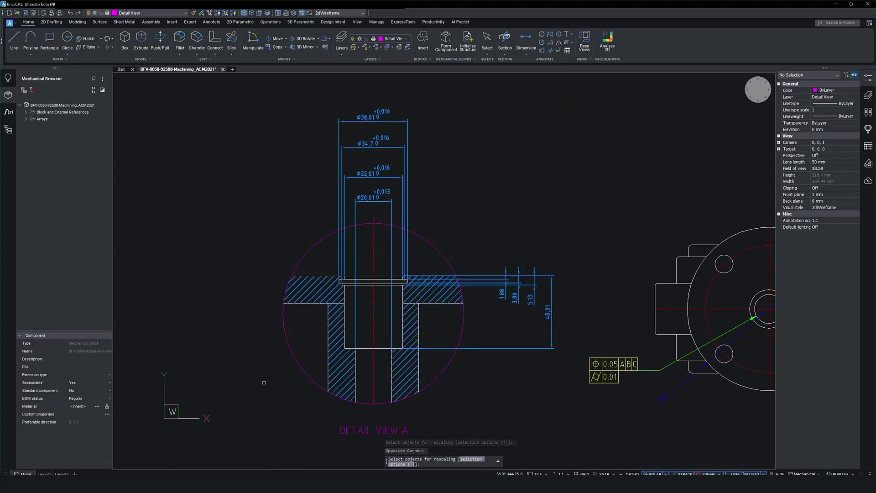
key("Return")
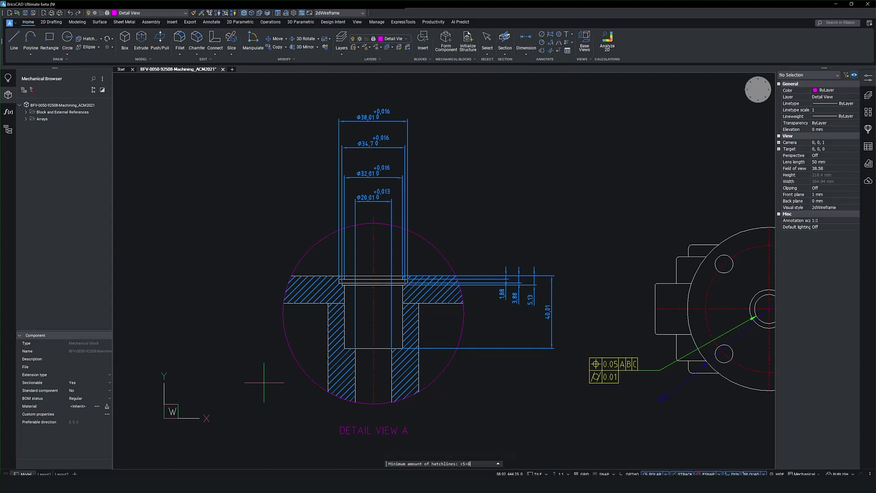
key("Return")
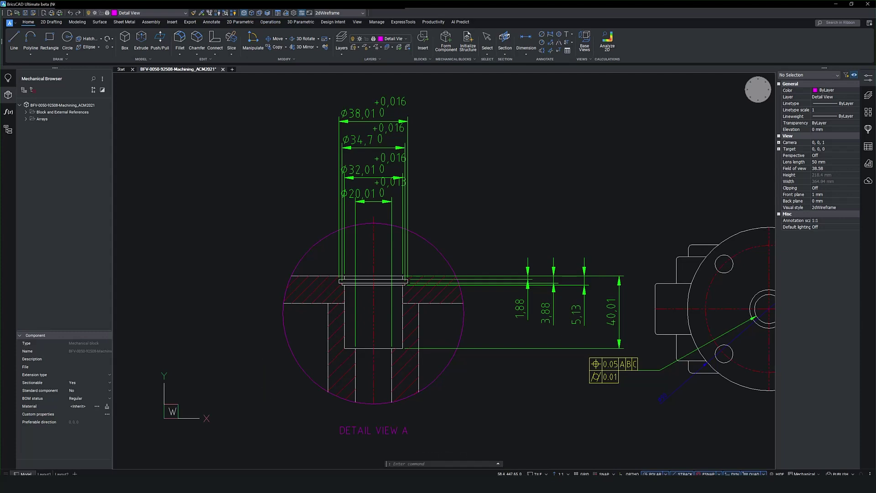
middle_click(268, 380)
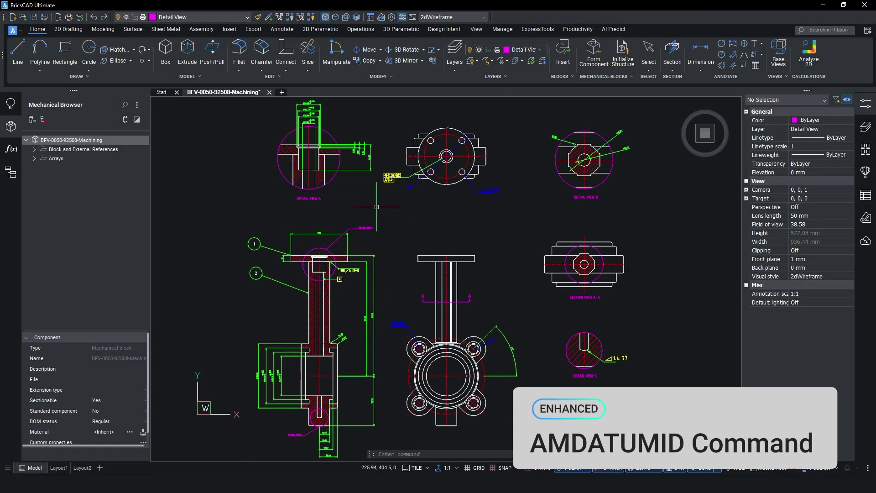
scroll(387, 205, "up", 5)
Attach datum identifier B to the bore's upper edge using AMDATUMID.
mouse_move(387, 204)
middle_mouse_down()
mouse_move(414, 200)
mouse_move(385, 294)
mouse_move(450, 197)
middle_mouse_up()
scroll(385, 293, "down", 3)
scroll(385, 294, "down", 3)
scroll(450, 197, "up", 3)
scroll(451, 197, "up", 2)
scroll(438, 266, "down", 2)
scroll(438, 267, "down", 2)
mouse_move(438, 266)
middle_mouse_down()
mouse_move(406, 215)
mouse_move(383, 213)
middle_mouse_up()
type("mdatumid")
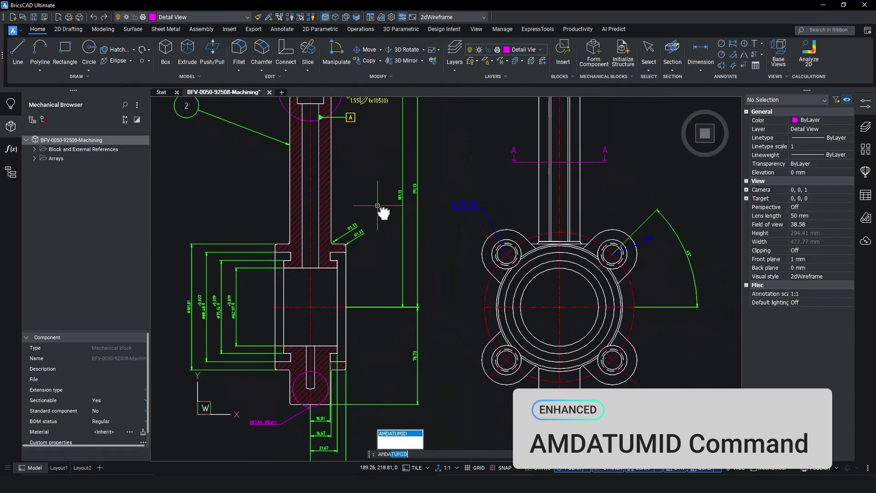
key("Return")
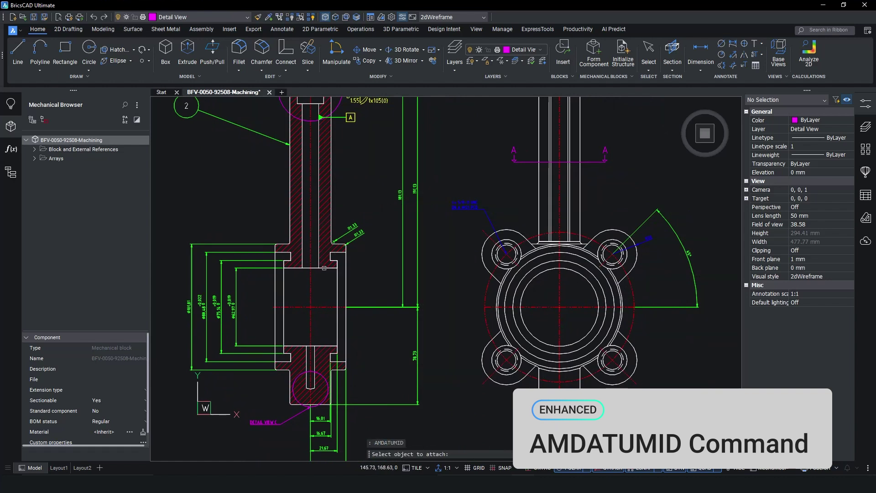
scroll(335, 265, "up", 5)
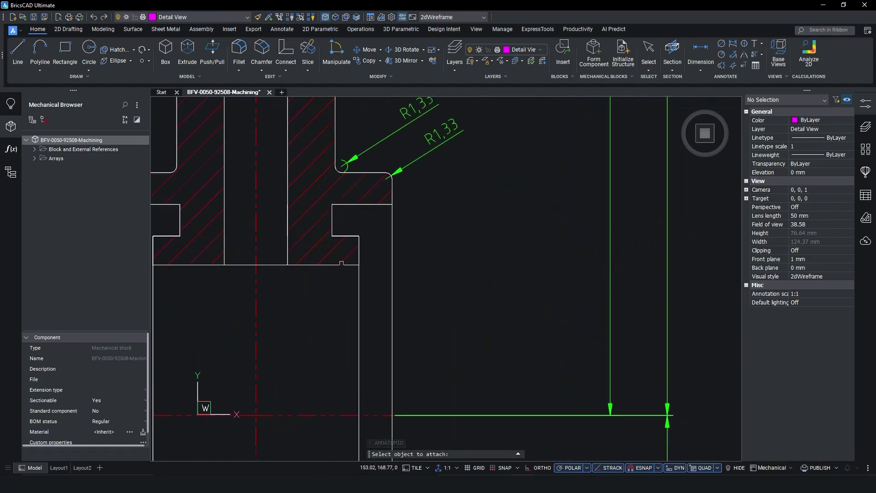
left_click(341, 264)
left_click(338, 316)
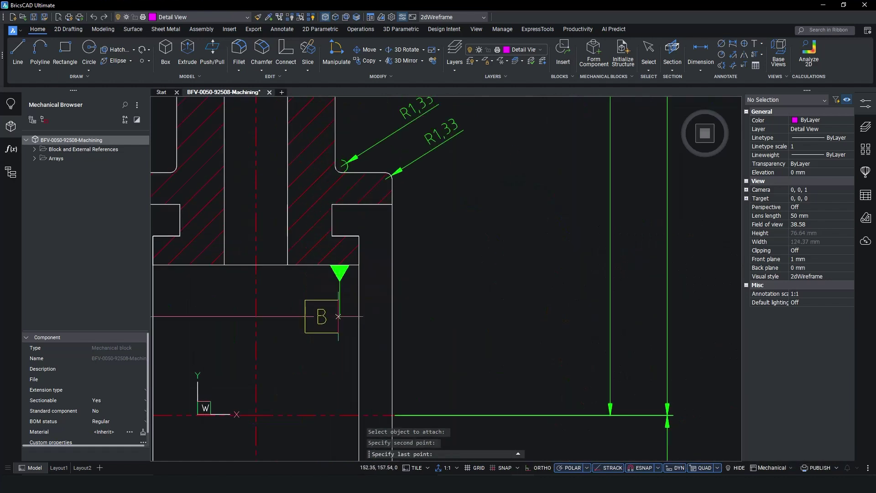
left_click(439, 316)
scroll(437, 316, "down", 2)
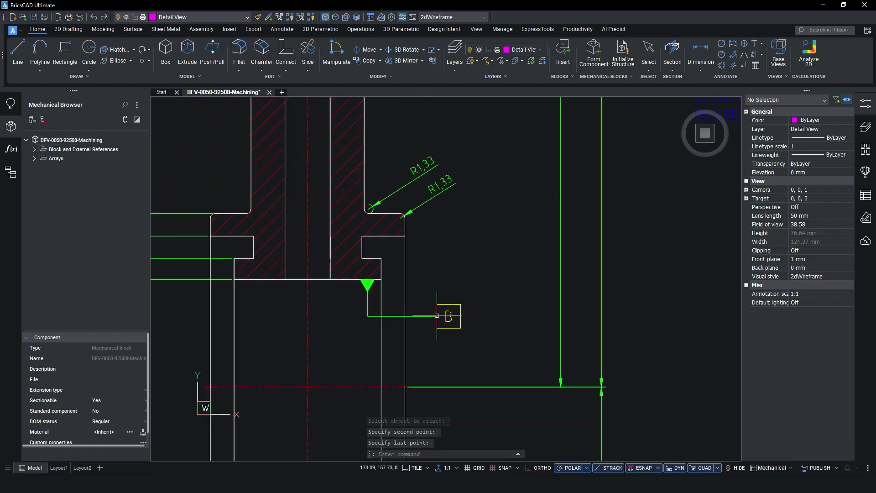
scroll(437, 316, "down", 3)
middle_click_drag(437, 316, 411, 276)
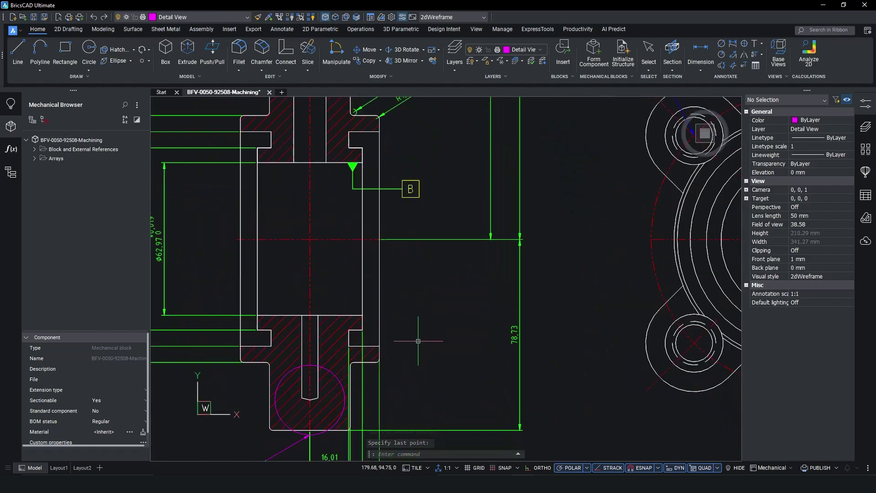
type("amdatumid")
Add datum C on the lower bore edge, then open the 0.05 A|B|C frame.
key("Return")
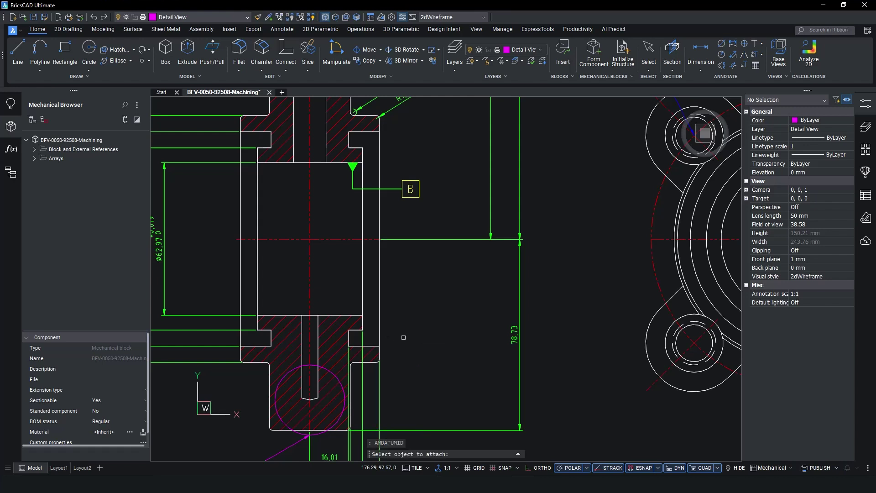
left_click(369, 345)
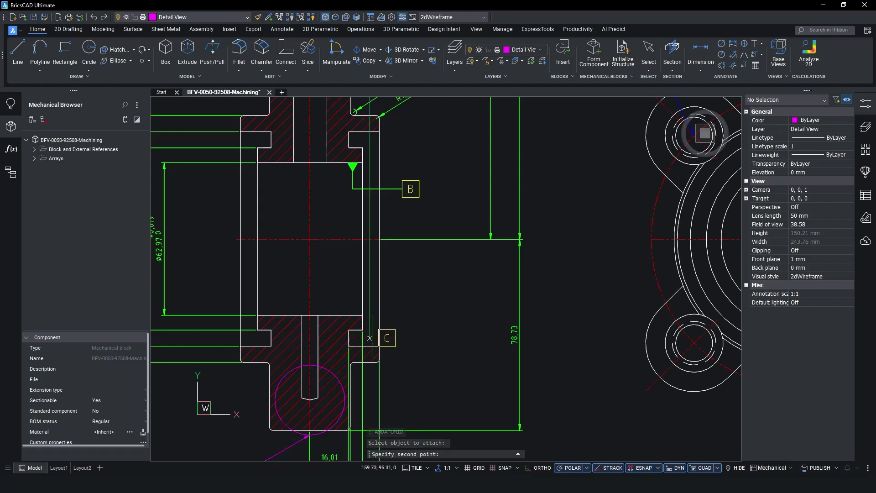
left_click(370, 316)
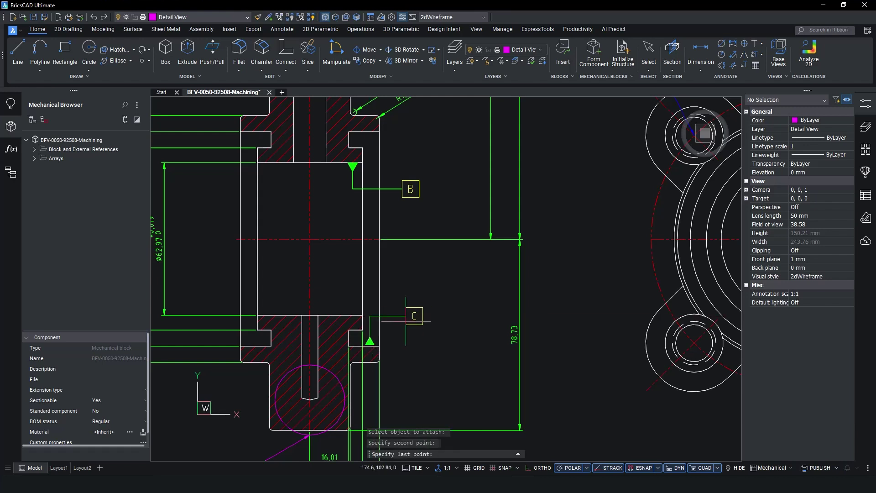
left_click(404, 315)
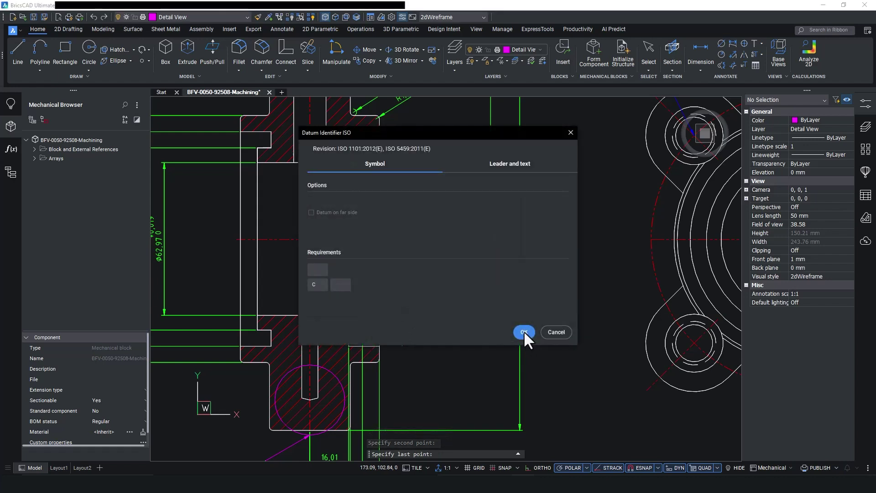
left_click(471, 168)
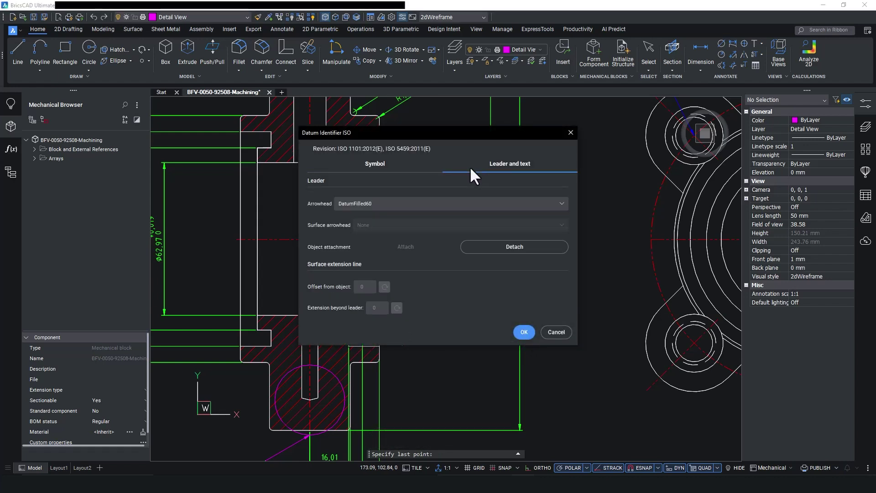
left_click(382, 163)
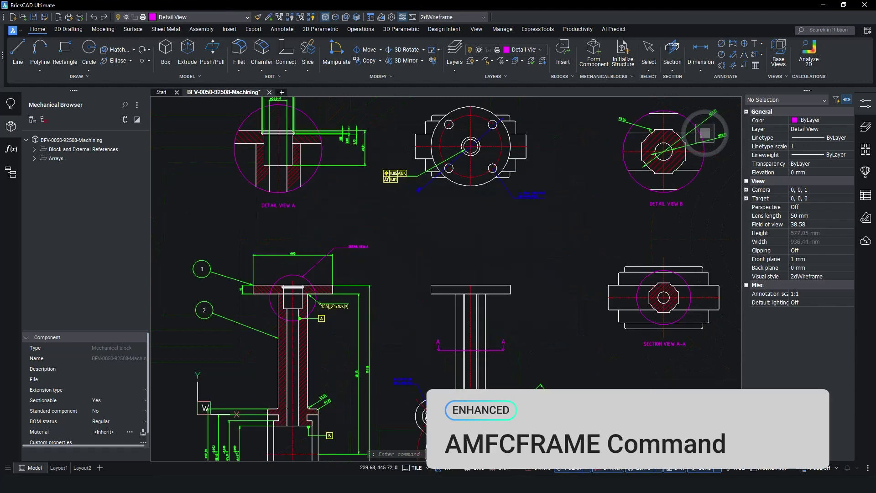
scroll(383, 187, "up", 5)
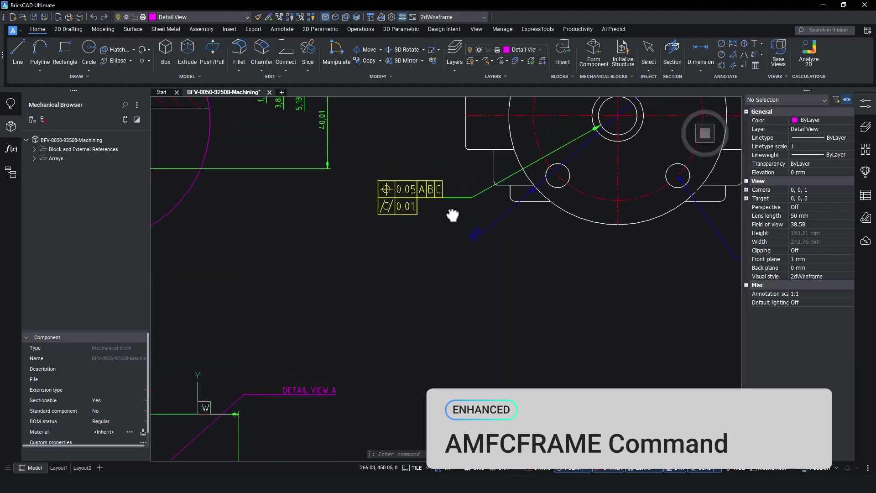
middle_click_drag(450, 219, 418, 296)
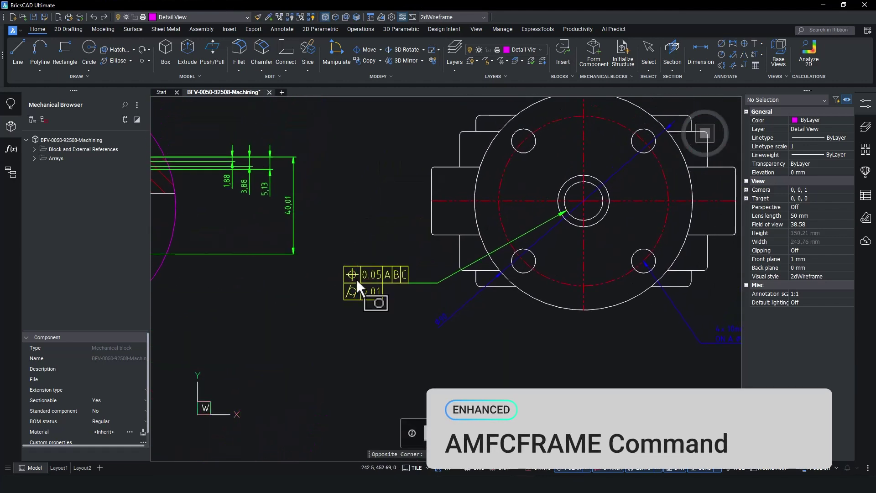
double_click(352, 274)
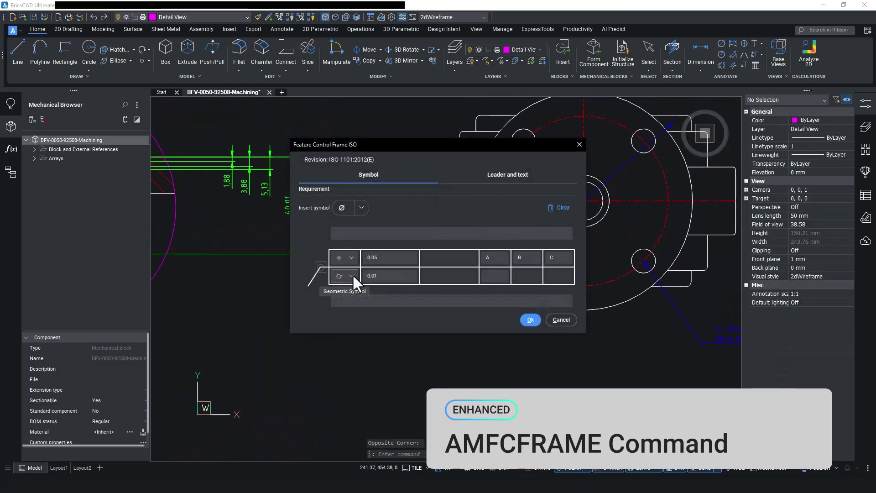
Review the frame's symbols, keeping the position row and cylindricity 0.01 row.
left_click(358, 207)
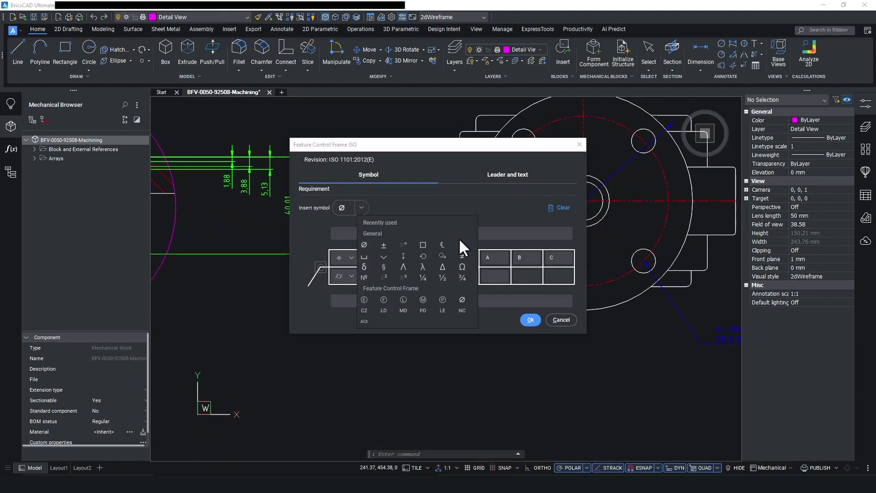
left_click(439, 191)
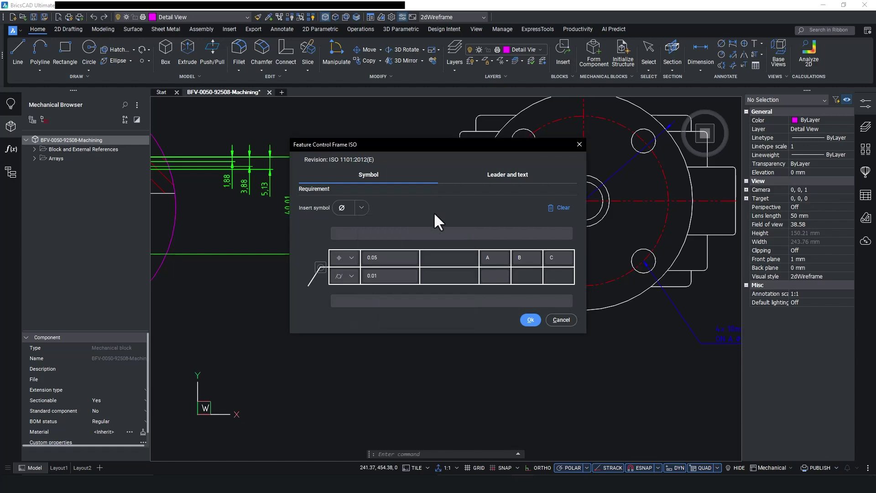
left_click(344, 260)
left_click(350, 280)
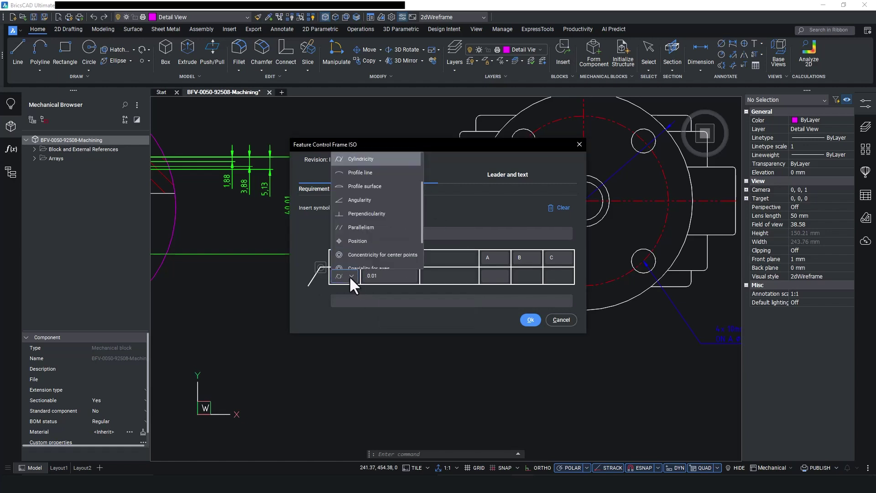
left_click(350, 275)
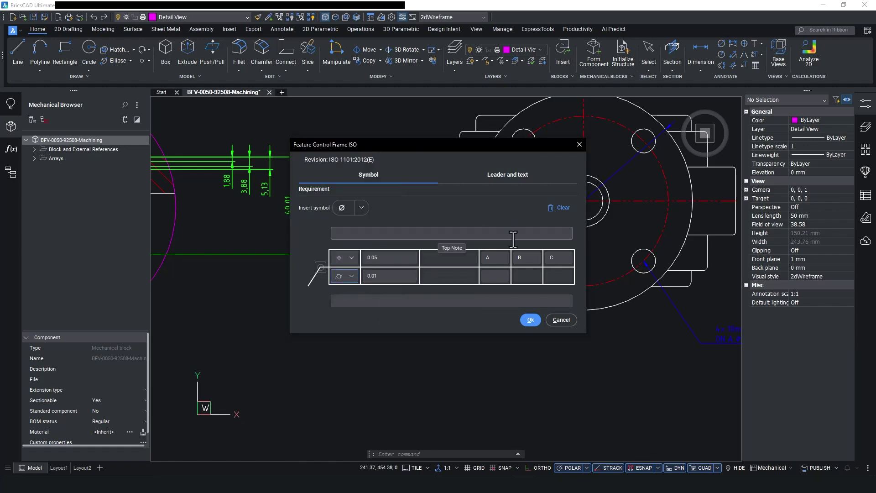
Keep the standard leader arrowhead, confirm the 0.05 A|B|C frame, and view the sheet.
left_click(496, 174)
left_click(401, 207)
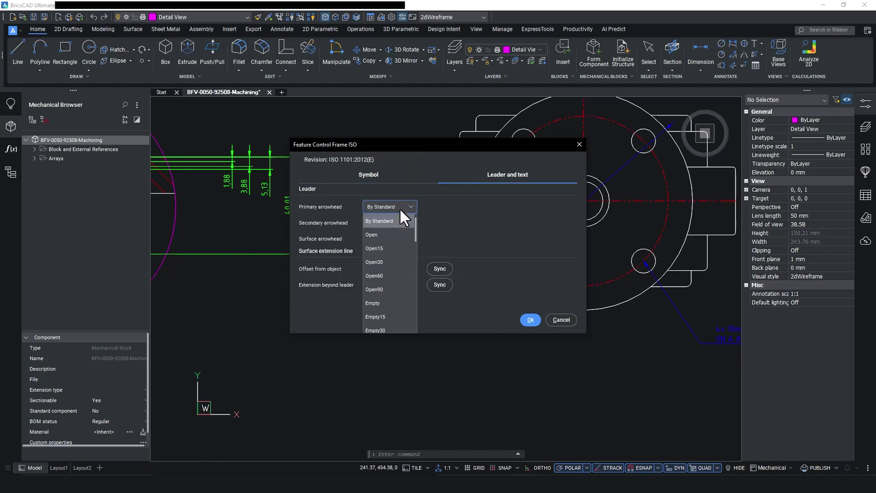
left_click(399, 207)
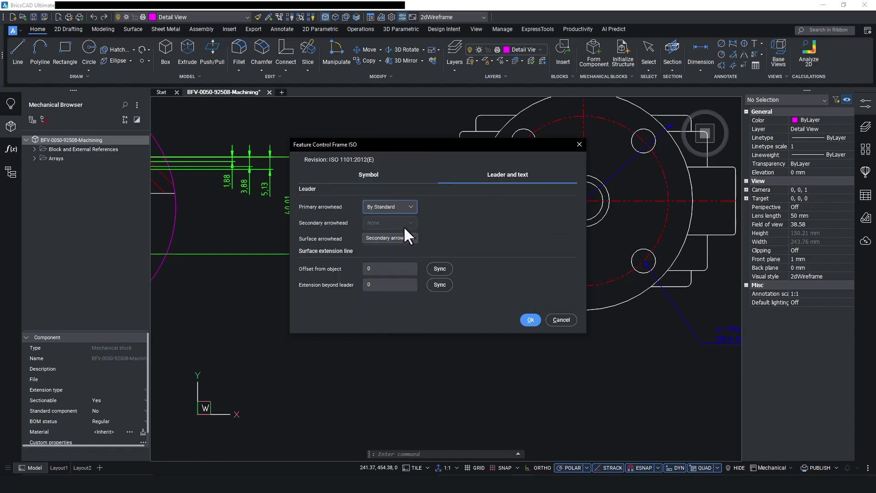
left_click(529, 317)
scroll(402, 280, "down", 2)
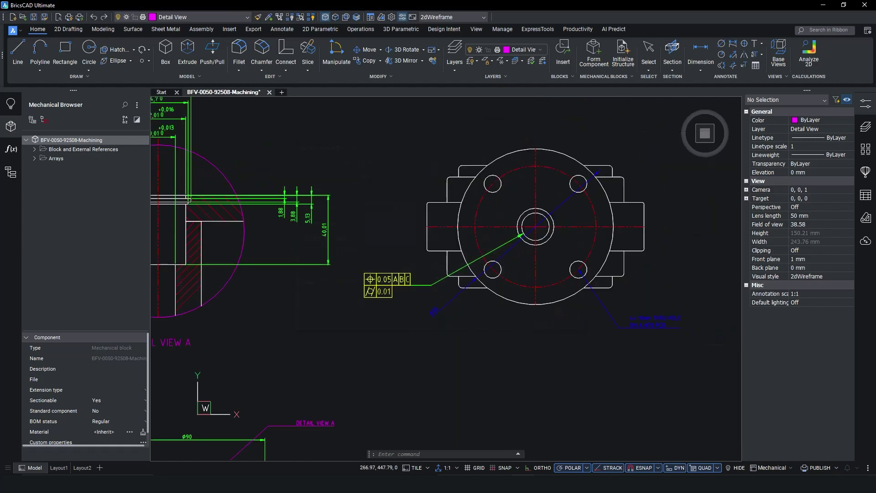
scroll(425, 333, "down", 2)
scroll(445, 329, "down", 2)
middle_click_drag(452, 329, 406, 175)
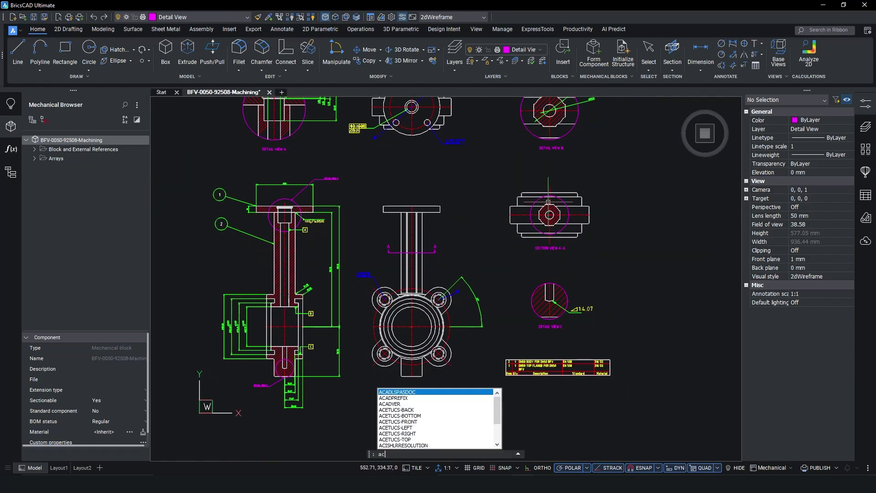
type("fcframe")
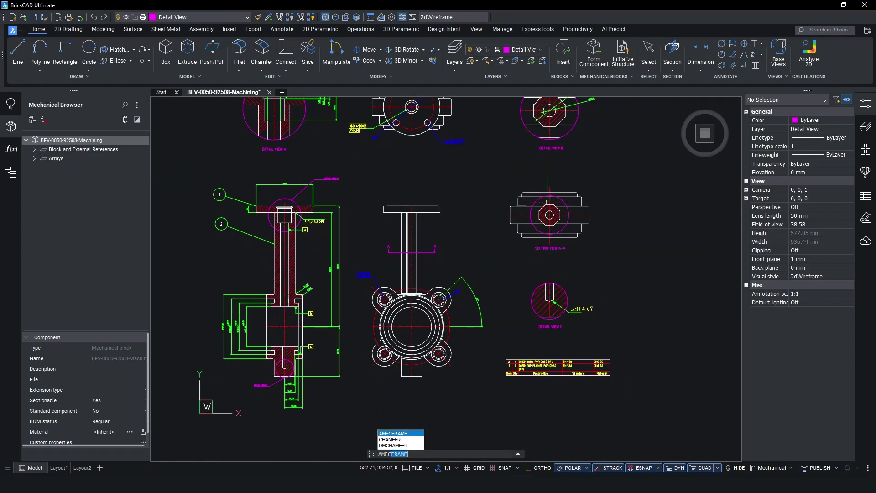
Attach a 0.05 A|B|C position and 0.01 cylindricity frame to Section View A-A's centre hole.
key("Return")
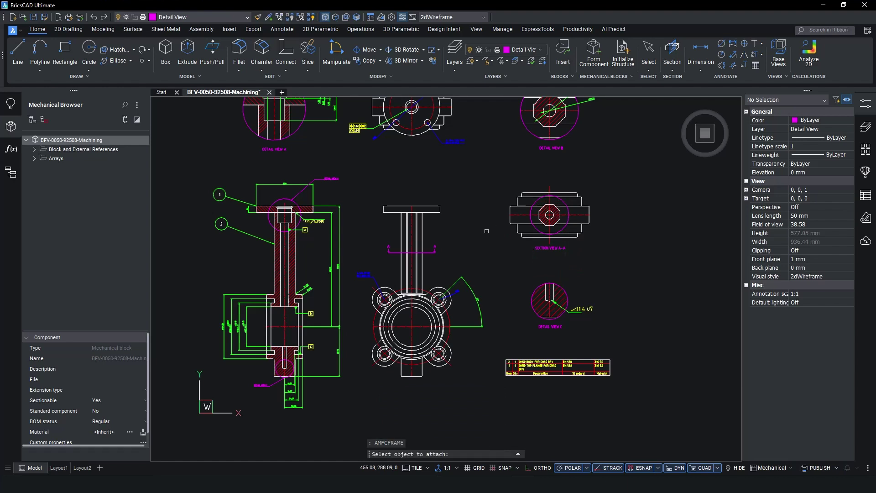
scroll(487, 230, "up", 3)
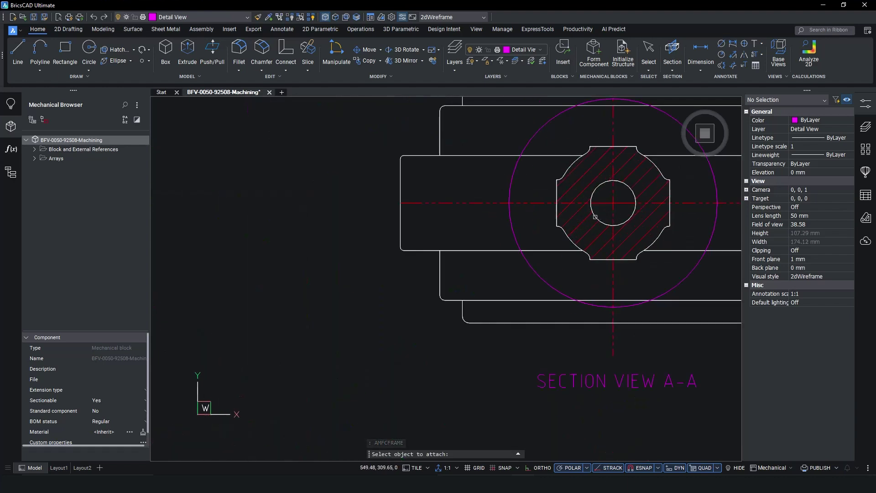
left_click(595, 217)
left_click(377, 296)
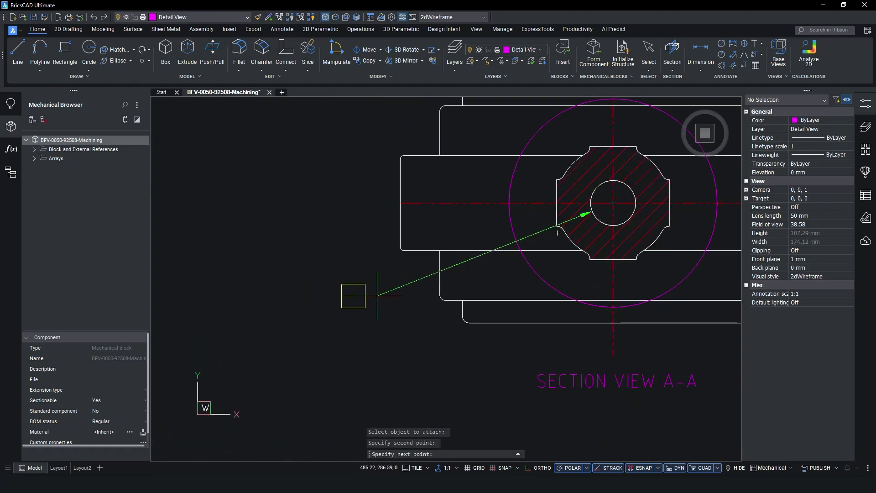
left_click(353, 296)
key("Return")
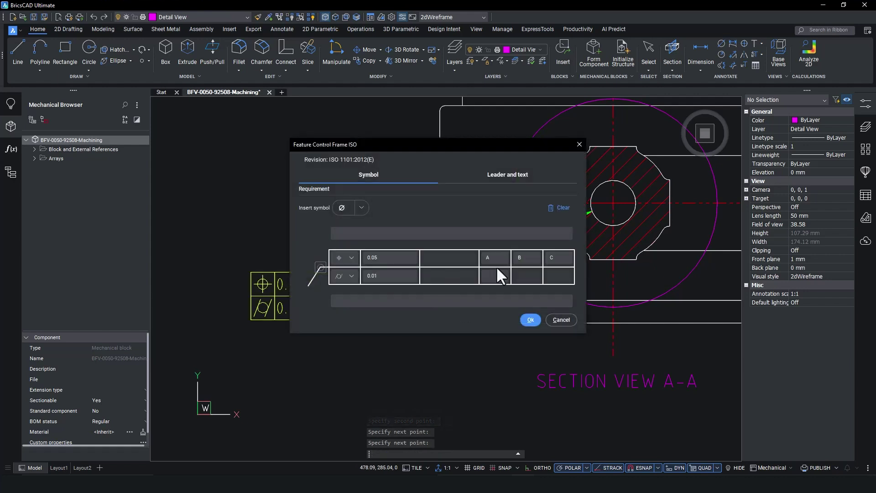
left_click(500, 176)
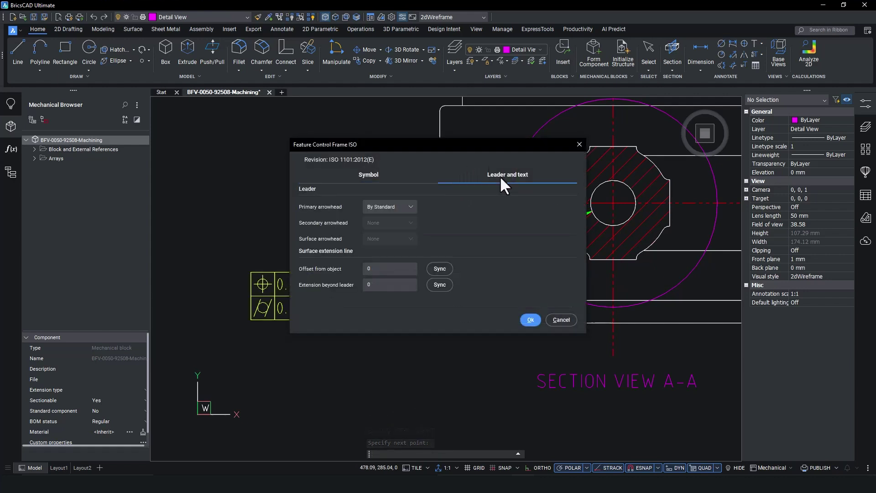
left_click(378, 182)
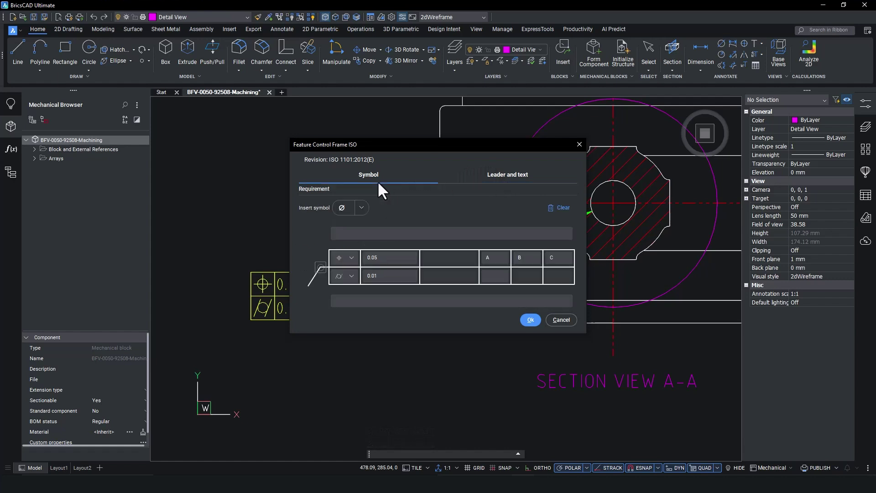
left_click(531, 320)
scroll(267, 318, "up", 3)
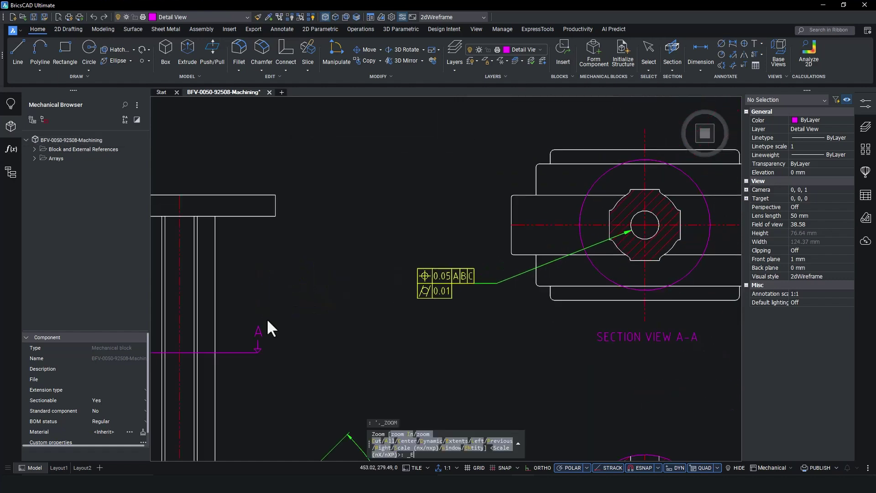